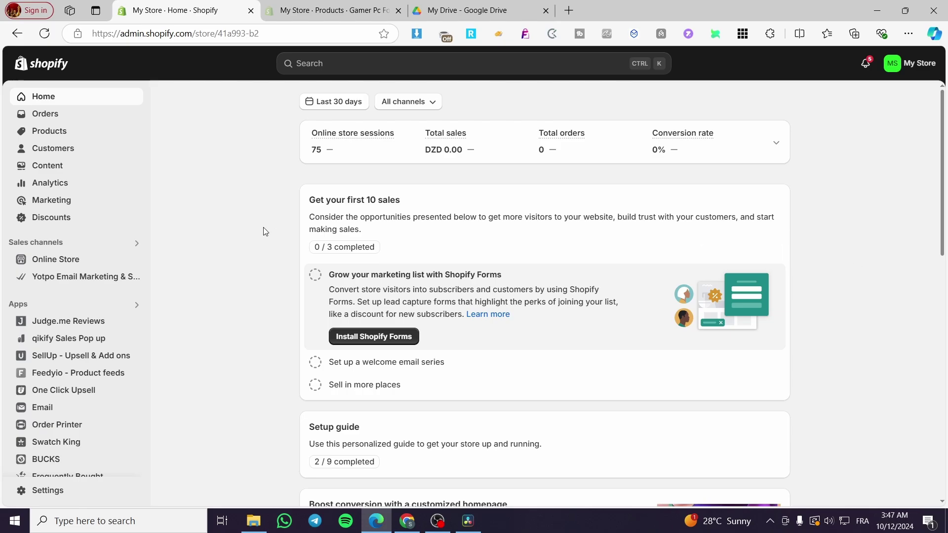
# Step: Open the ceramic incense burner product from the product list and examine its media files and color variants
pyautogui.click(59, 131)
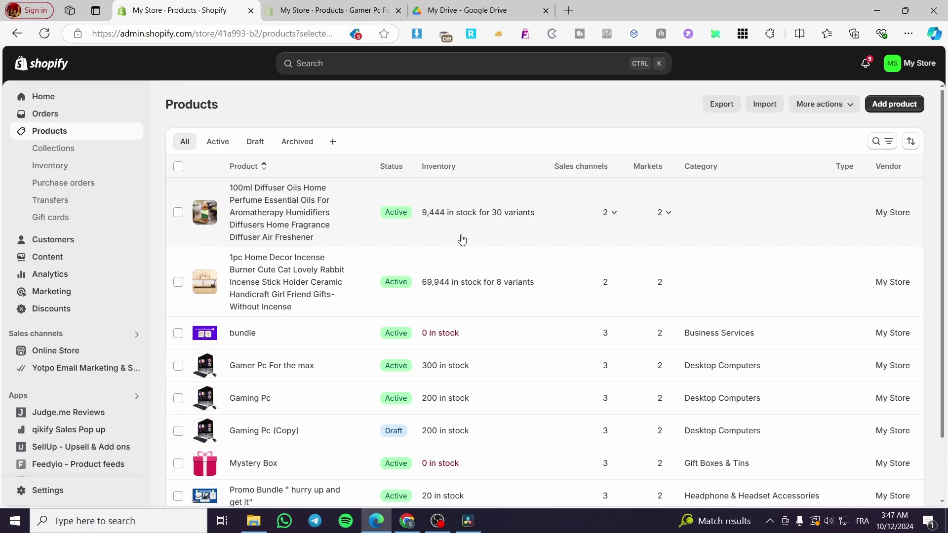
pyautogui.click(286, 269)
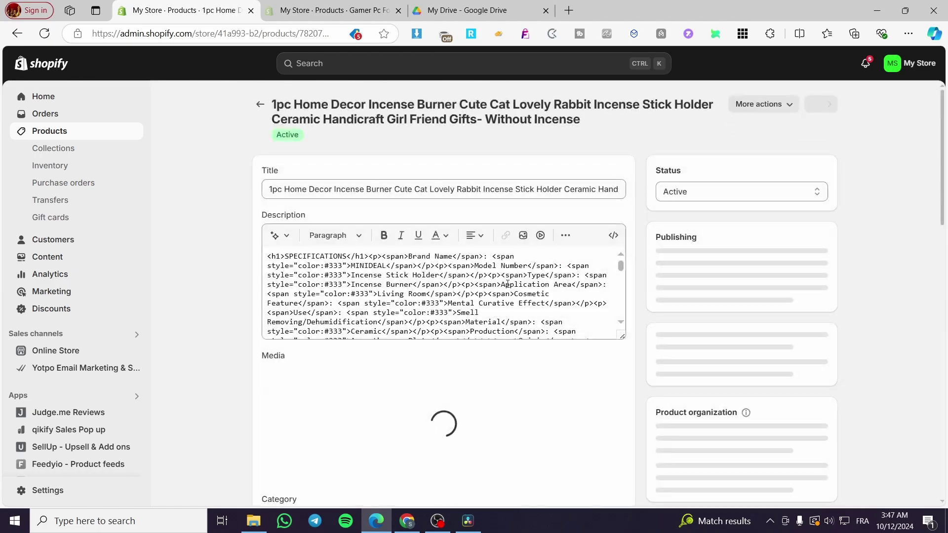
pyautogui.scroll(-2, 487, 280)
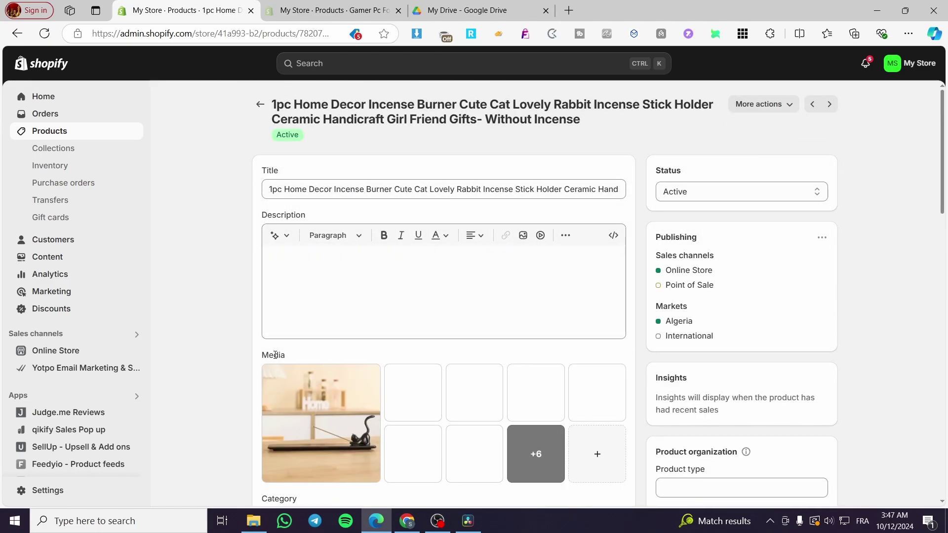
pyautogui.scroll(-5, 263, 368)
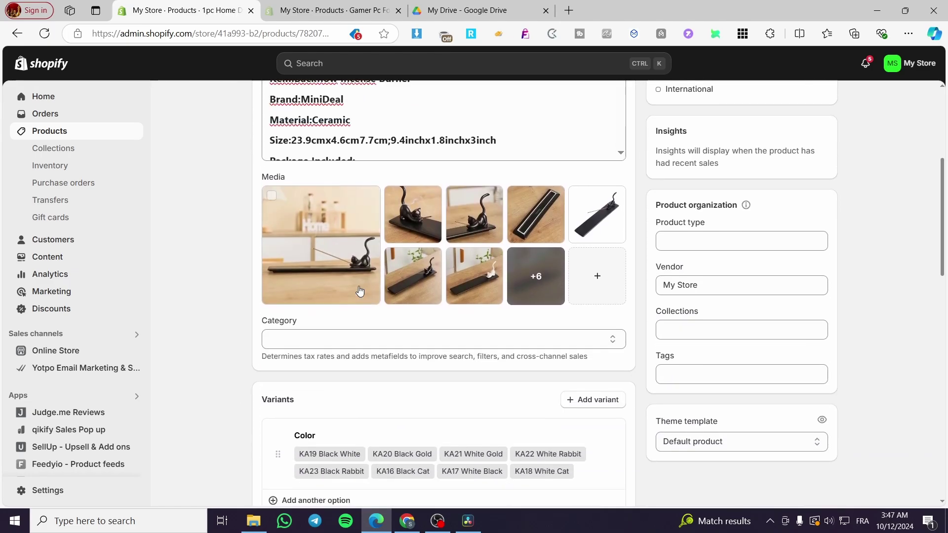
pyautogui.click(603, 277)
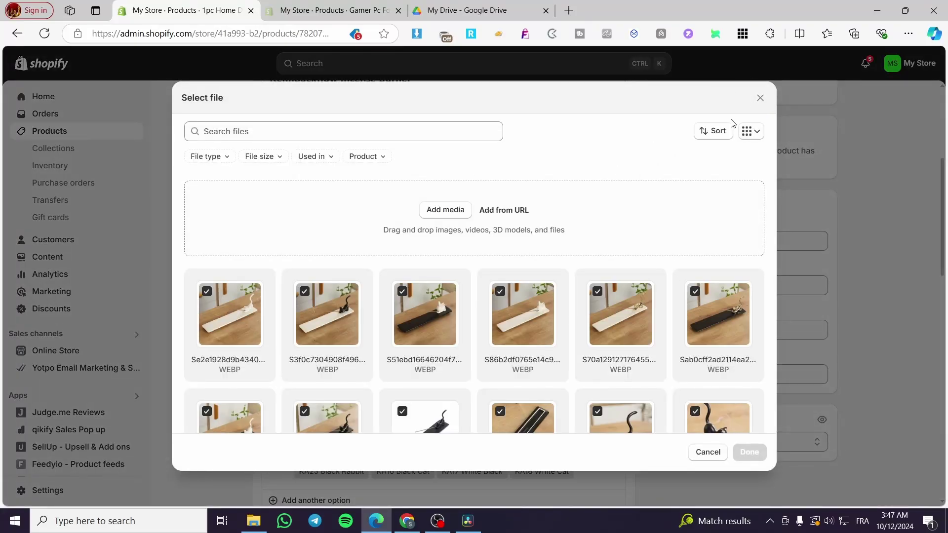
pyautogui.click(759, 99)
pyautogui.scroll(-10, 415, 390)
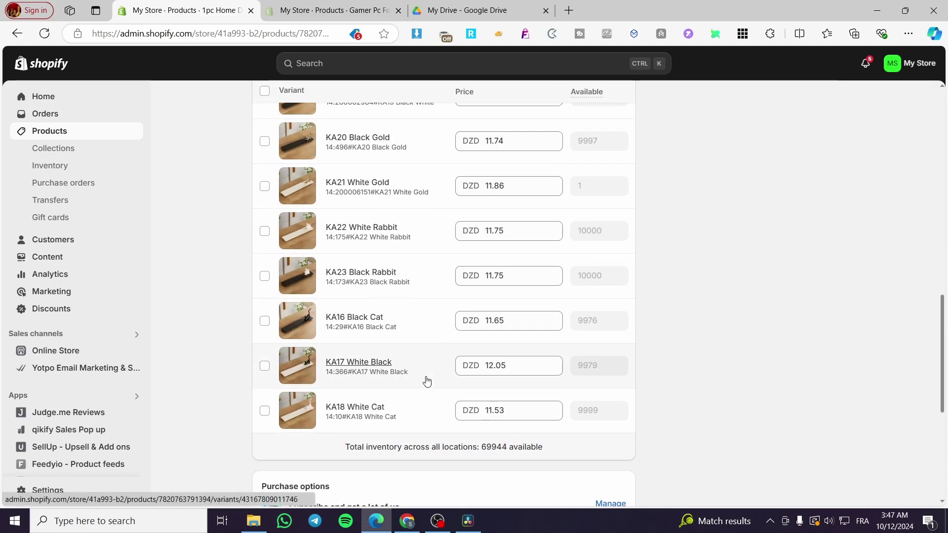
pyautogui.scroll(-5, 427, 380)
pyautogui.scroll(7, 525, 294)
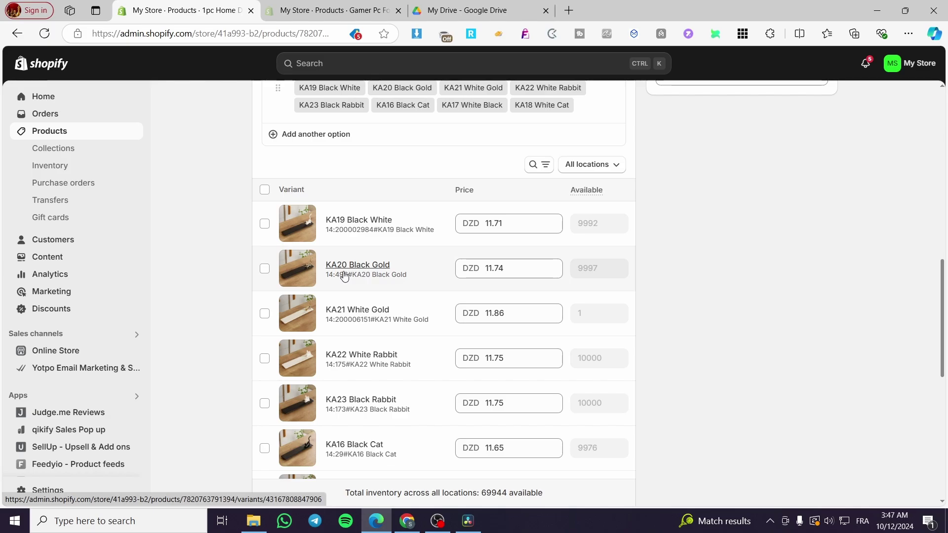
pyautogui.scroll(10, 175, 298)
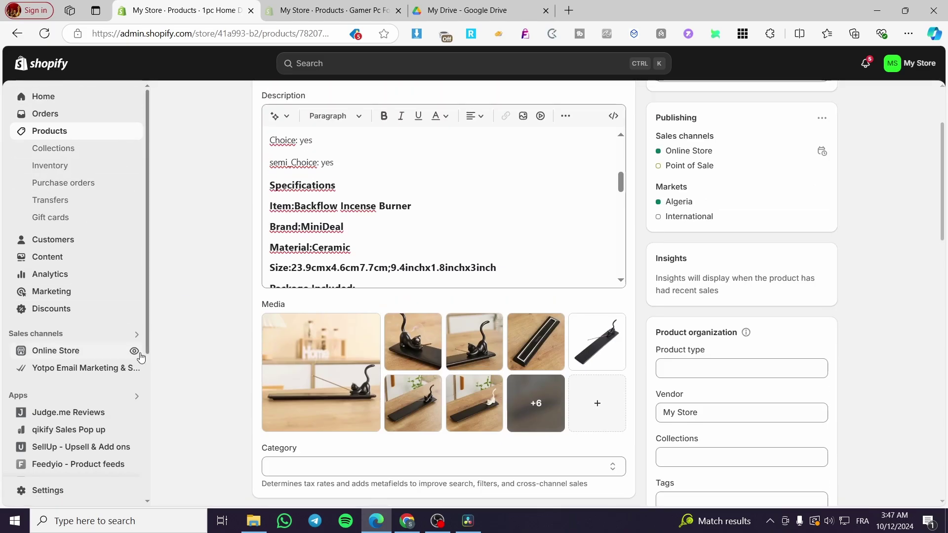
# Step: Open the product metafield definitions in the store's custom data settings
pyautogui.click(48, 490)
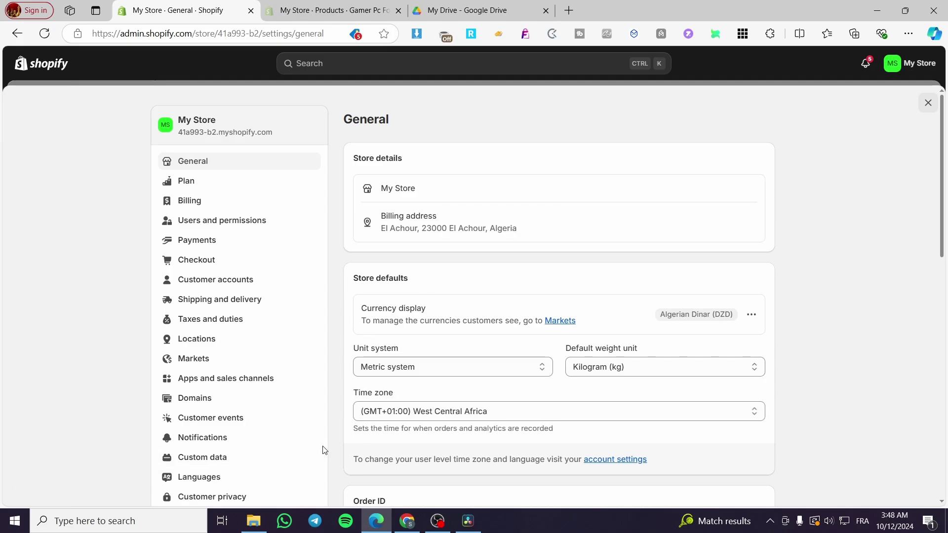
pyautogui.scroll(-1, 262, 463)
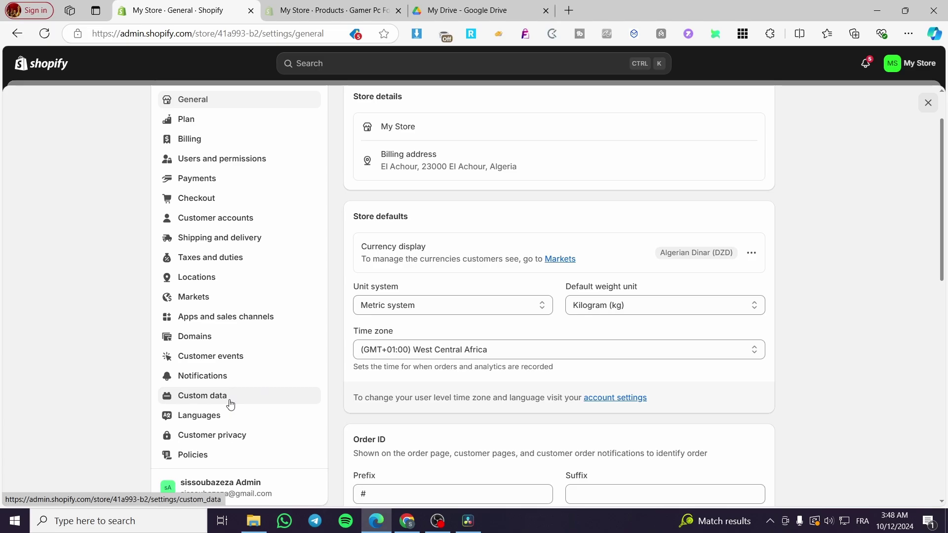
pyautogui.click(230, 405)
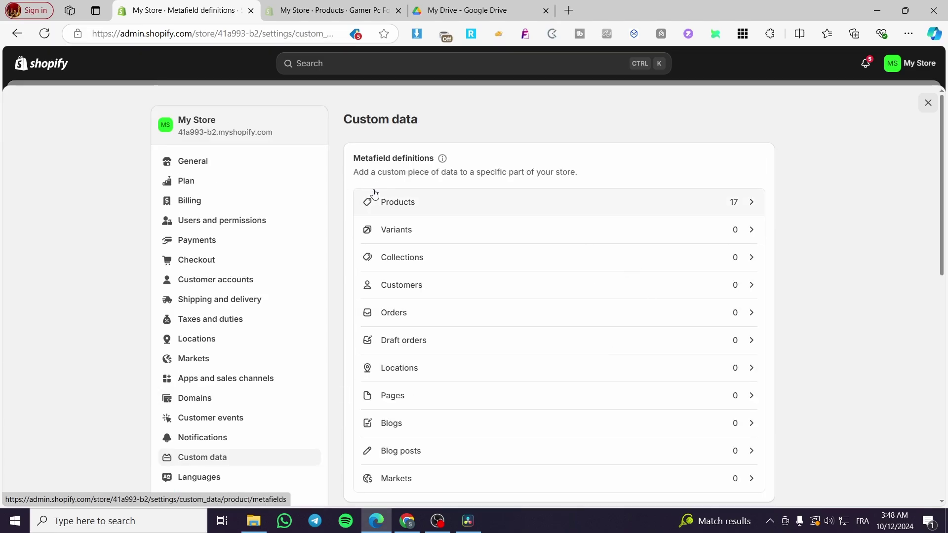
pyautogui.scroll(-7, 395, 207)
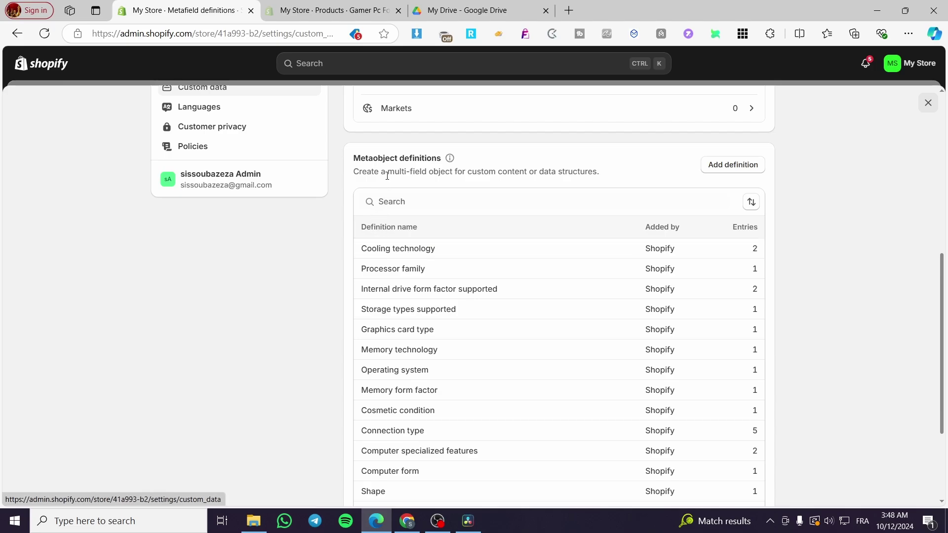
pyautogui.scroll(7, 384, 162)
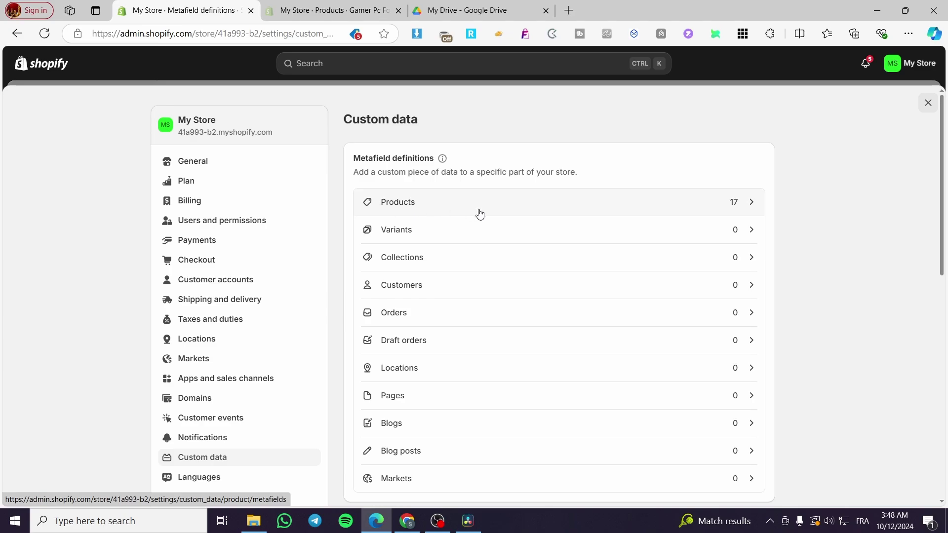
pyautogui.click(503, 214)
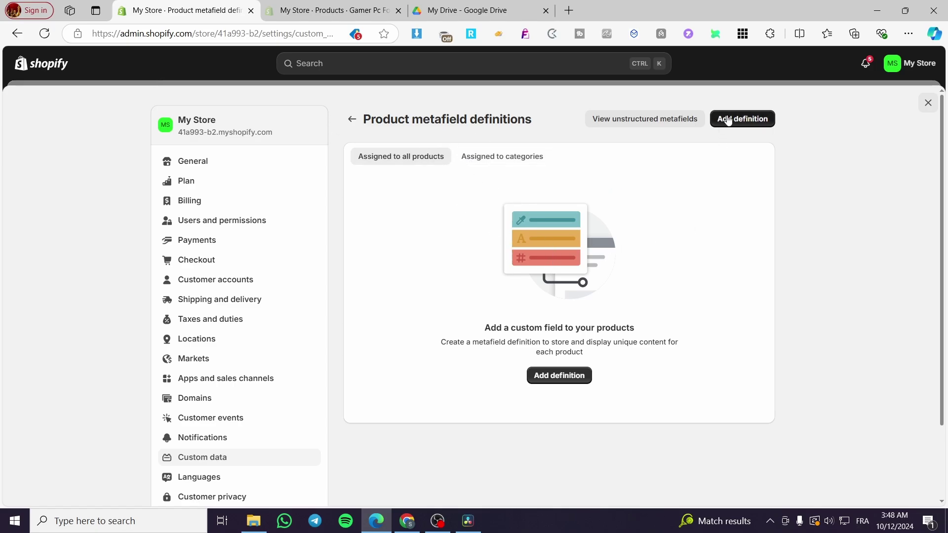
# Step: Add a new product metafield definition named "Reference image"
pyautogui.click(570, 381)
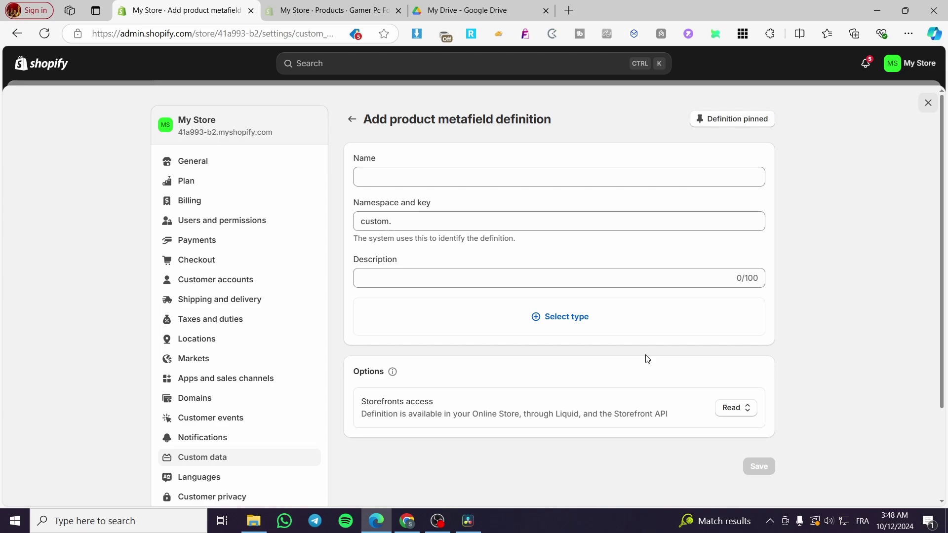
pyautogui.click(486, 175)
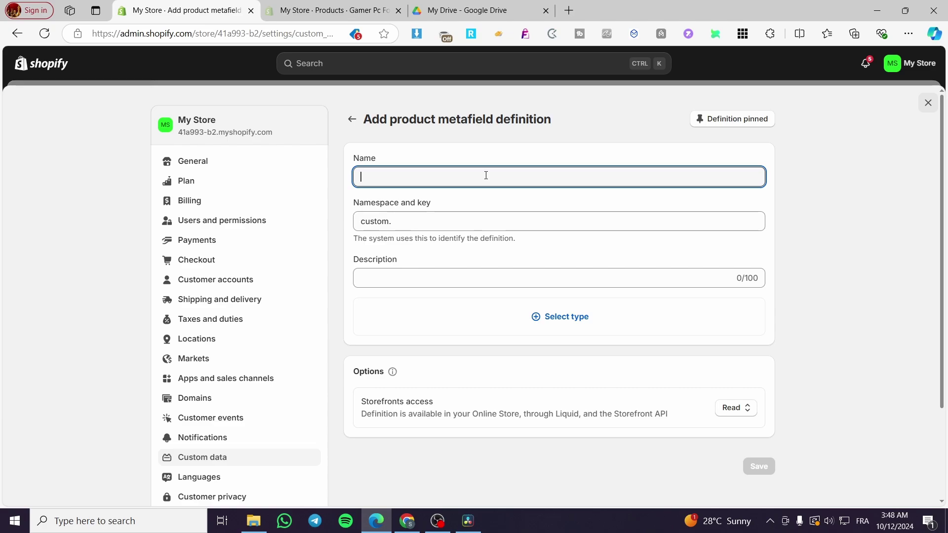
pyautogui.write('RE')
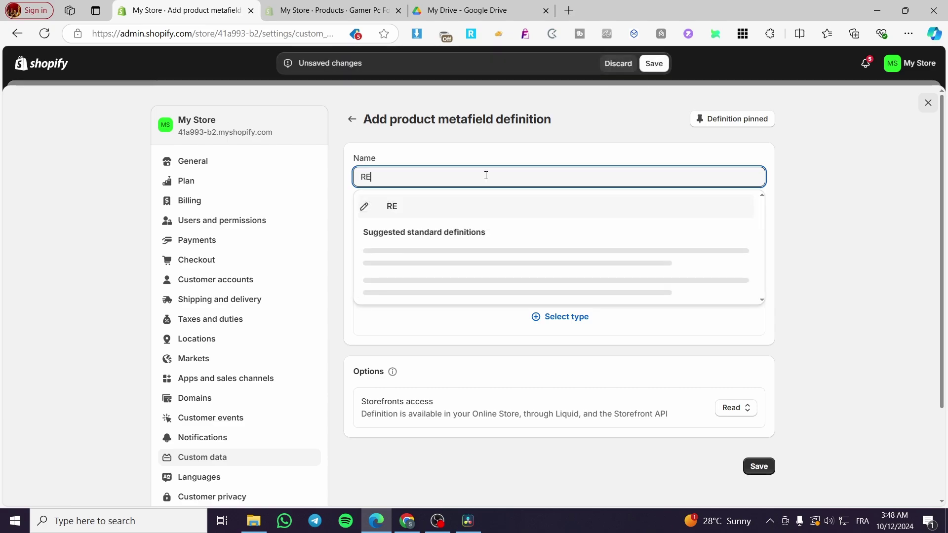
pyautogui.press('BackSpace')
pyautogui.write('eference image')
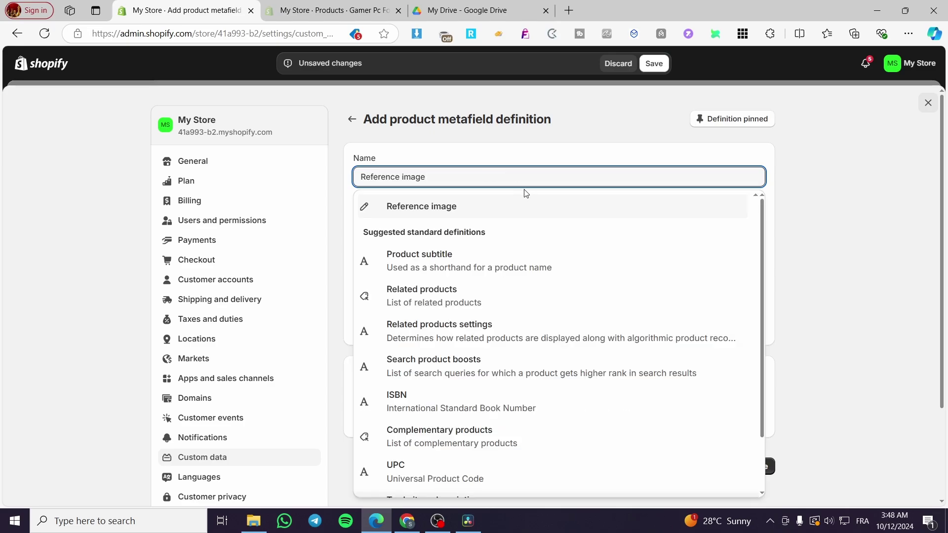
pyautogui.click(489, 209)
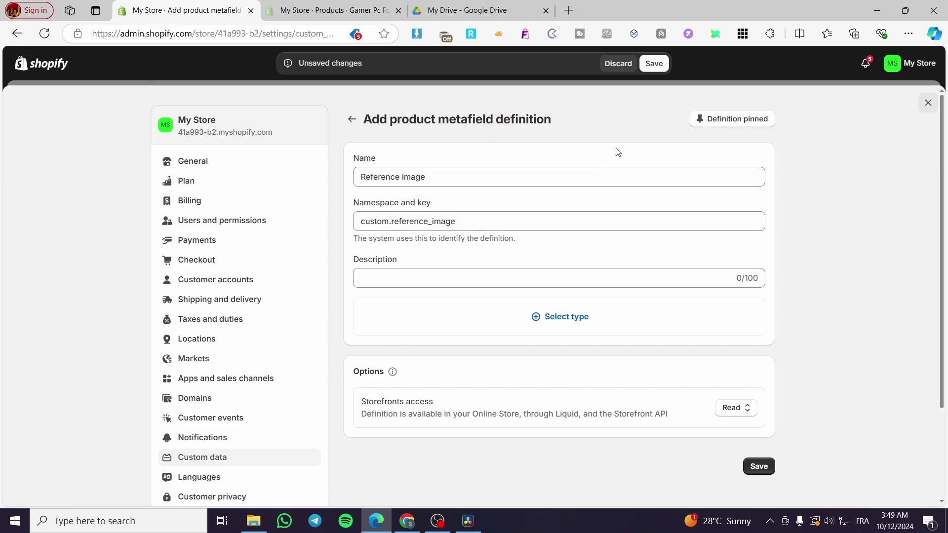
# Step: Copy the definition's name "Reference image" into its description
pyautogui.click(399, 179)
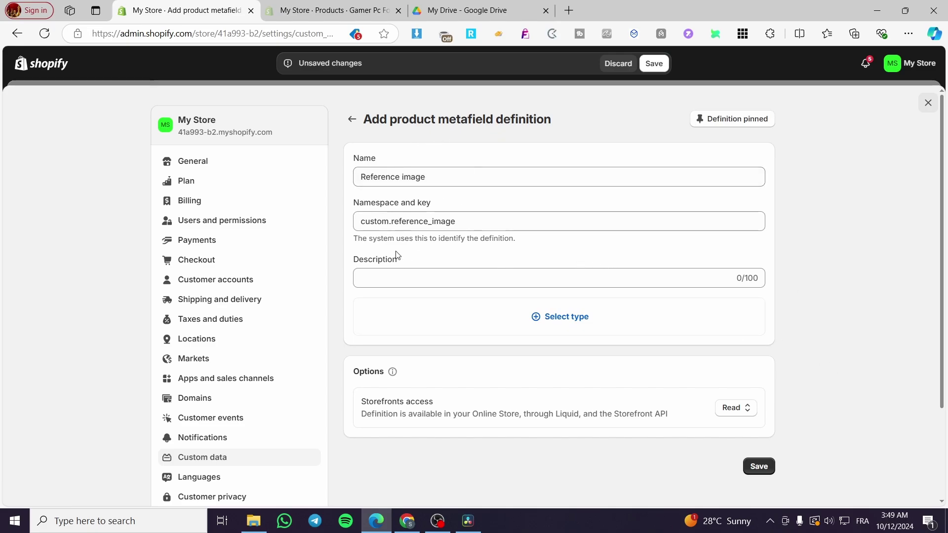
pyautogui.click(446, 278)
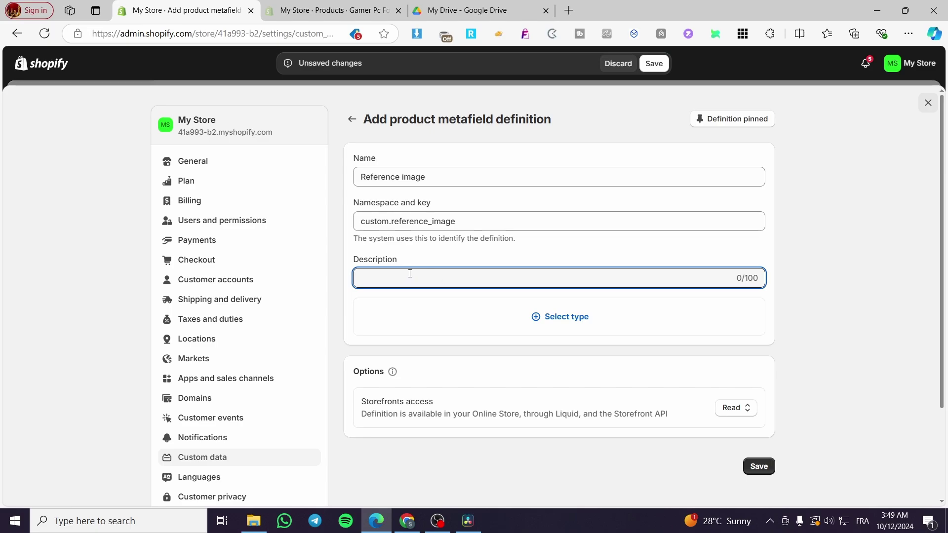
pyautogui.click(391, 177)
pyautogui.hotkey('ctrl', 'a')
pyautogui.hotkey('ctrl', 'c')
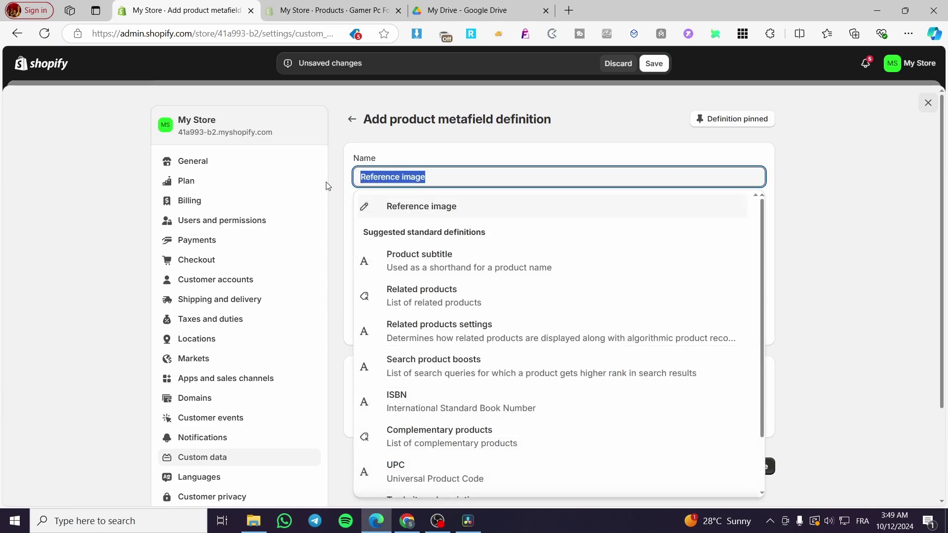
pyautogui.press('Escape')
pyautogui.click(383, 278)
pyautogui.hotkey('ctrl', 'v')
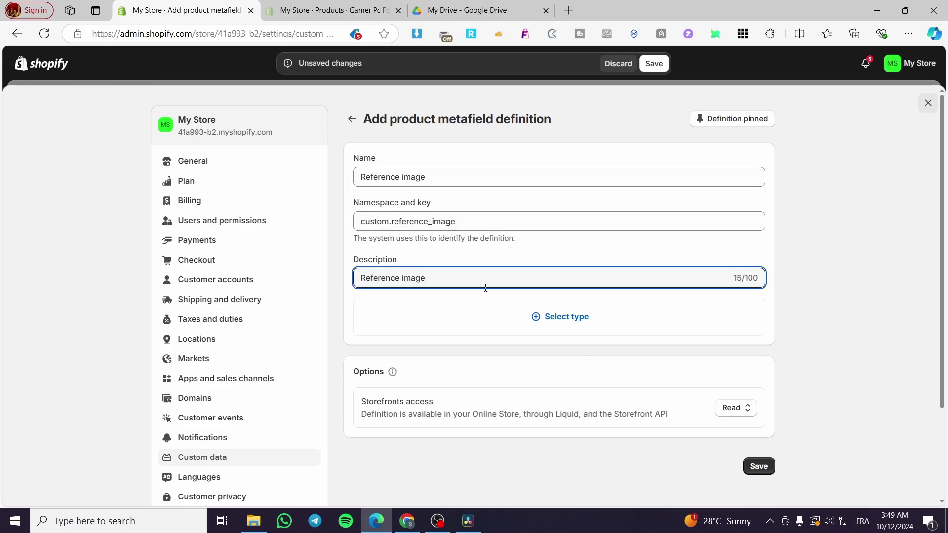
# Step: Set the type of the metafield definition to File
pyautogui.click(541, 318)
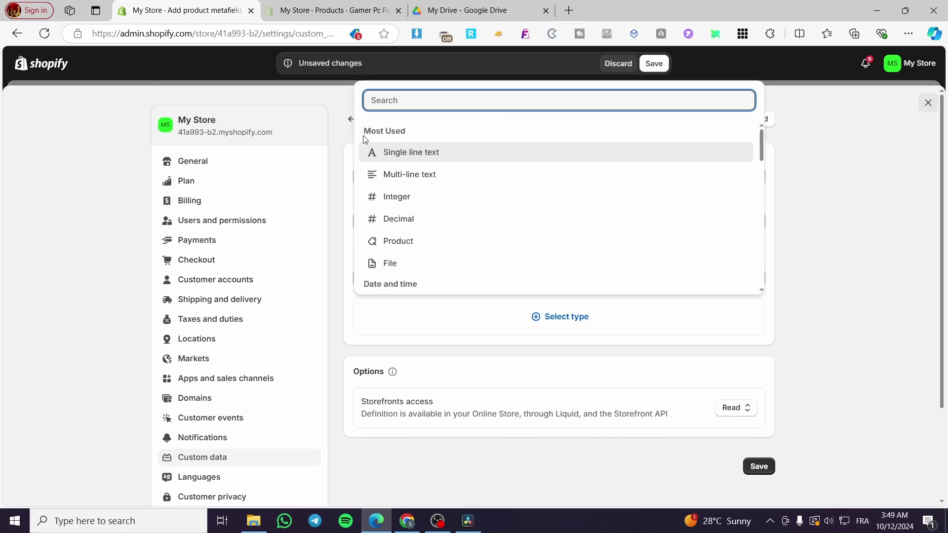
pyautogui.moveTo(366, 134); pyautogui.dragTo(407, 135)
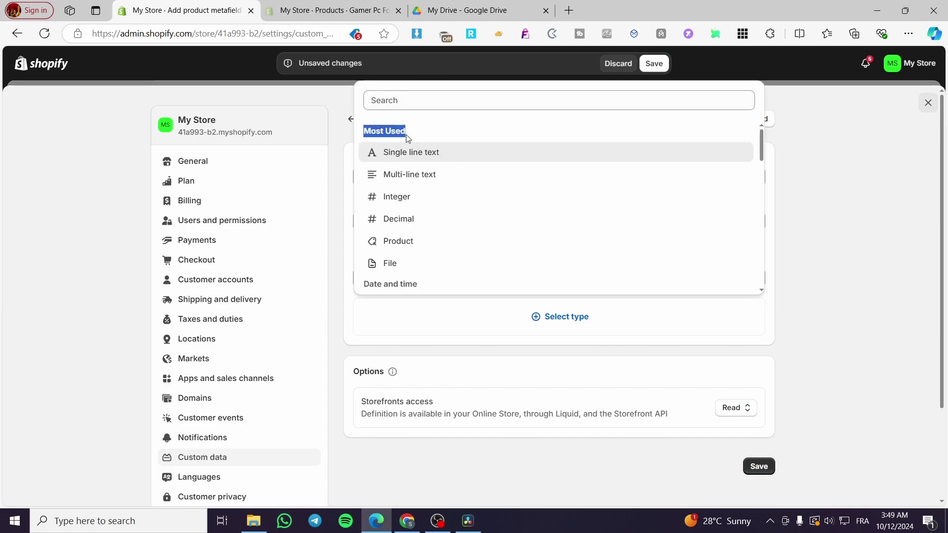
pyautogui.click(399, 271)
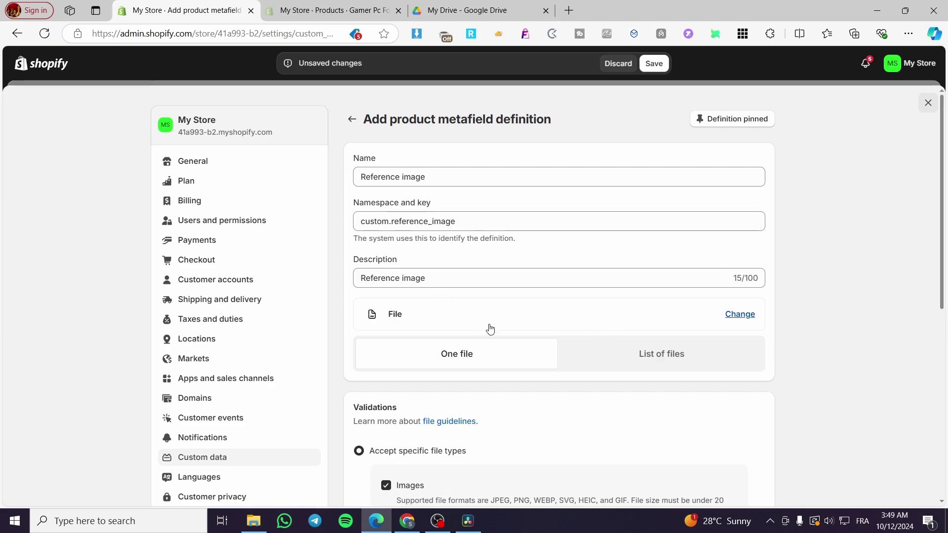
# Step: Restrict the accepted file types to images by excluding videos, and save the metafield definition
pyautogui.scroll(-3, 452, 260)
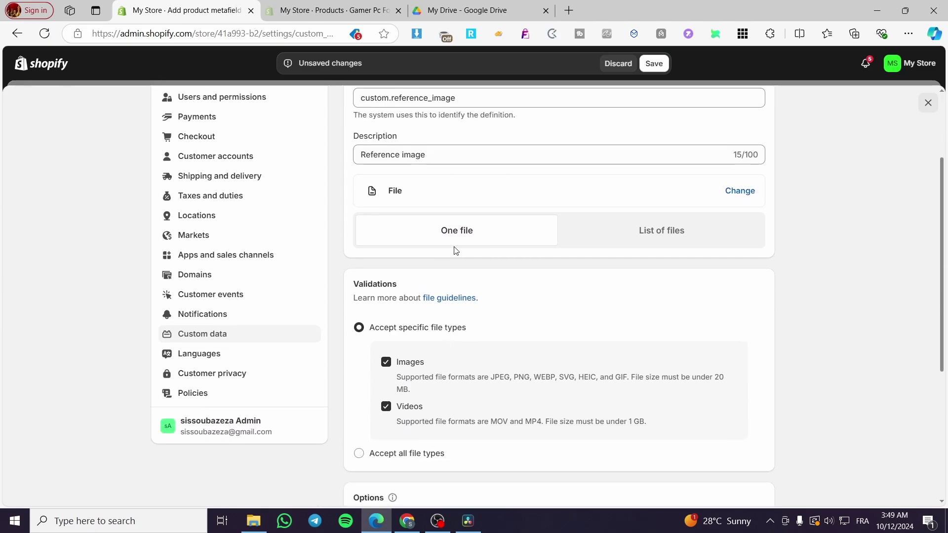
pyautogui.scroll(-3, 455, 251)
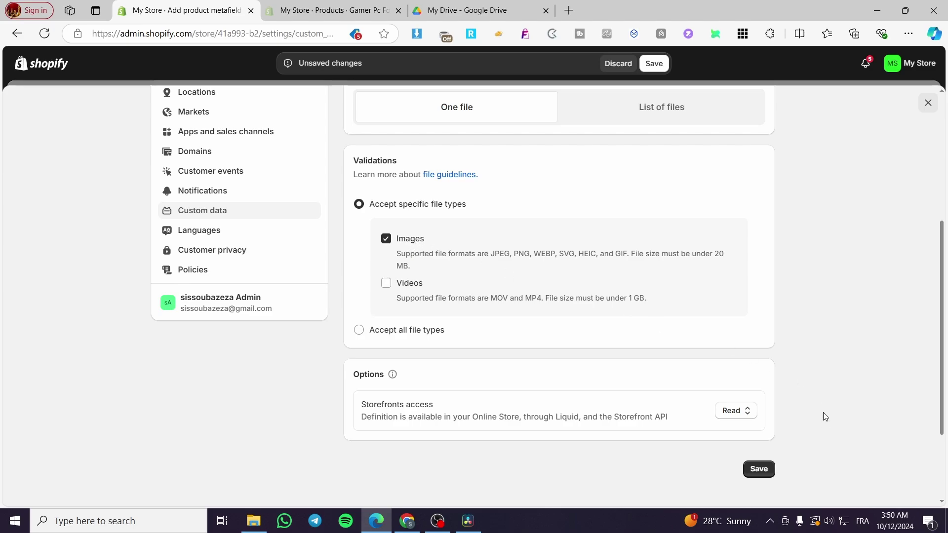
pyautogui.click(762, 471)
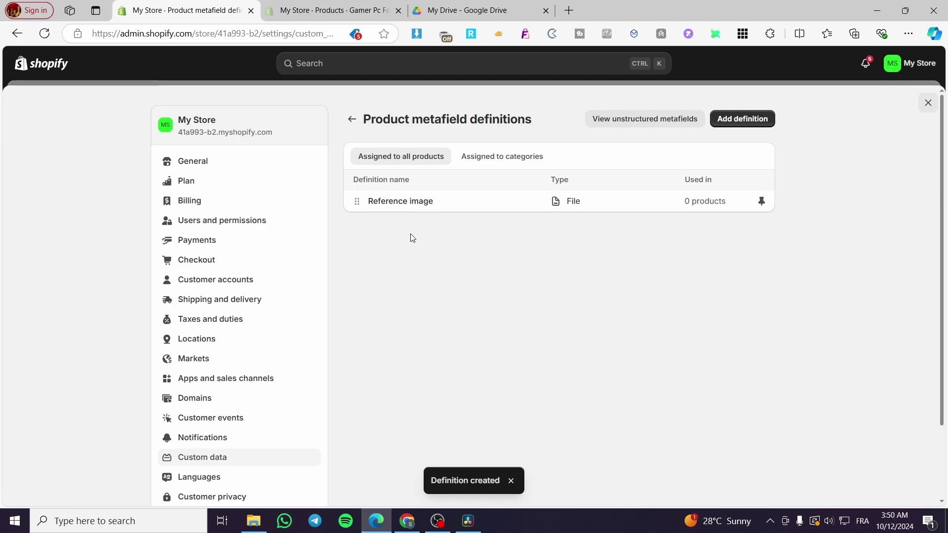
# Step: Leave the settings and go to the Metafields section of the incense burner product
pyautogui.press('Escape')
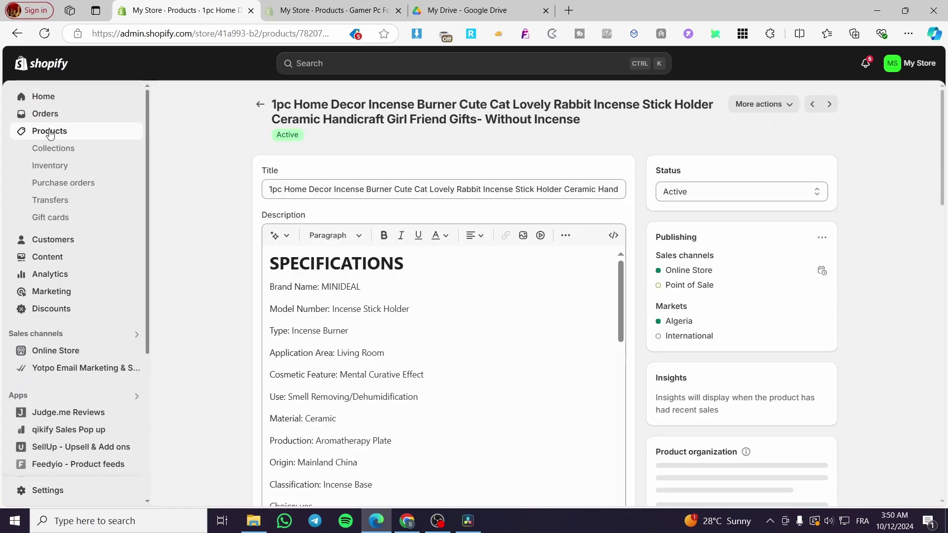
pyautogui.click(48, 140)
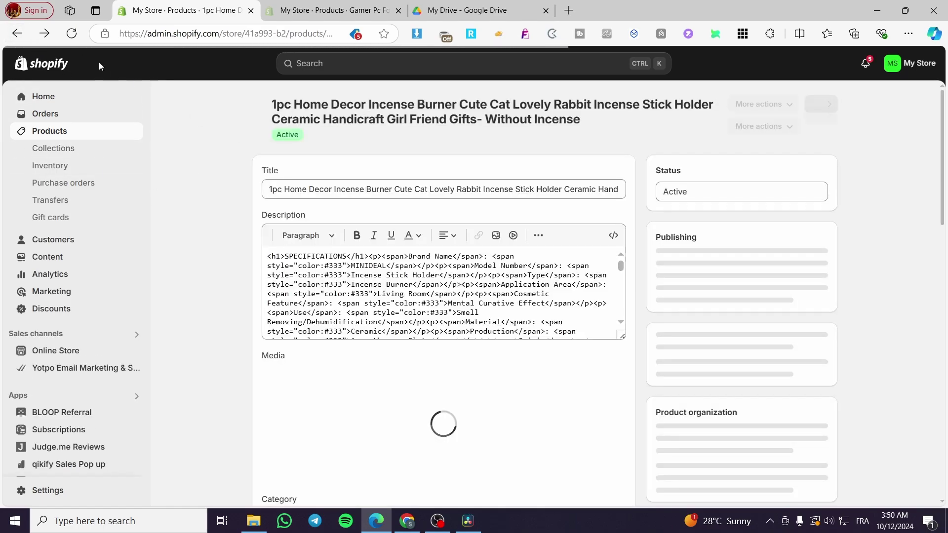
pyautogui.scroll(-5, 397, 242)
pyautogui.scroll(-6, 397, 241)
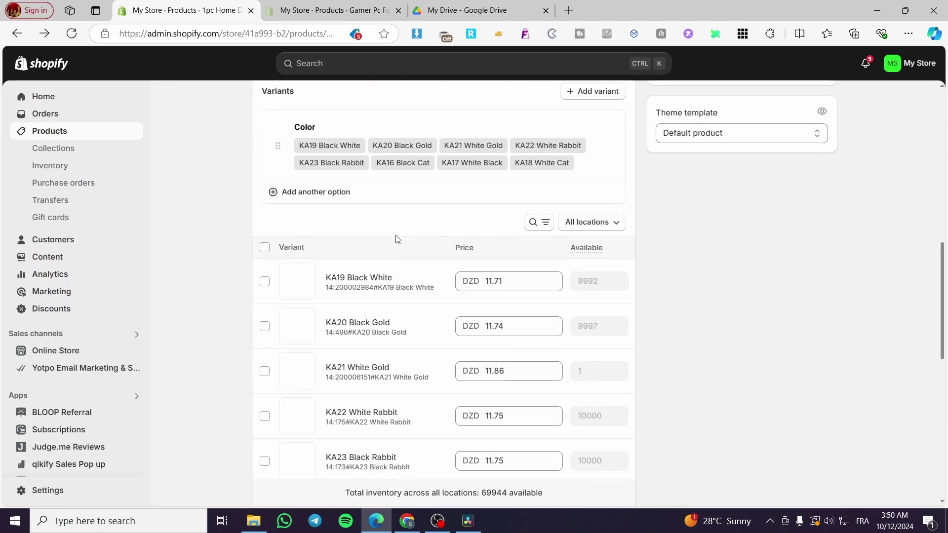
pyautogui.scroll(-4, 357, 191)
pyautogui.scroll(-6, 299, 180)
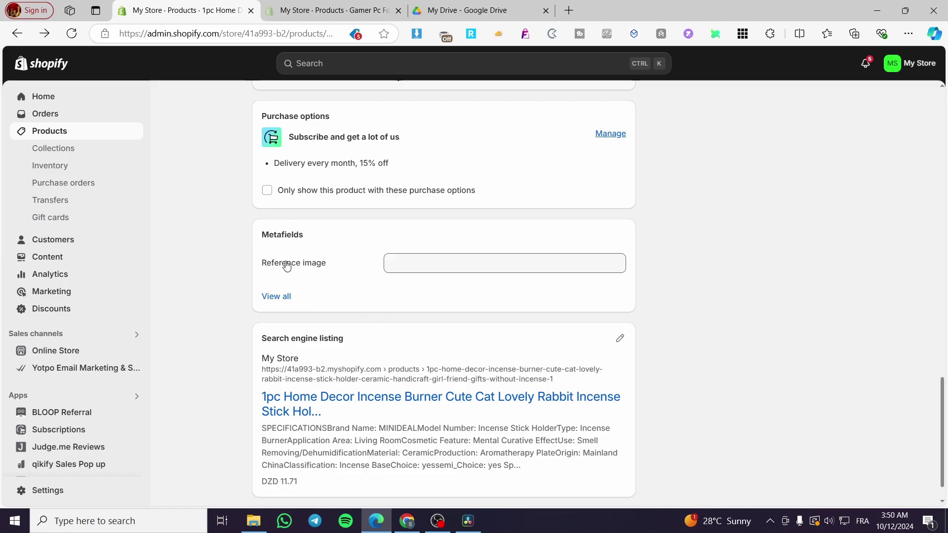
# Step: Assign the existing WEBP image starting with S51ebd16646204f7 to the product's Reference image metafield and save the product
pyautogui.click(435, 269)
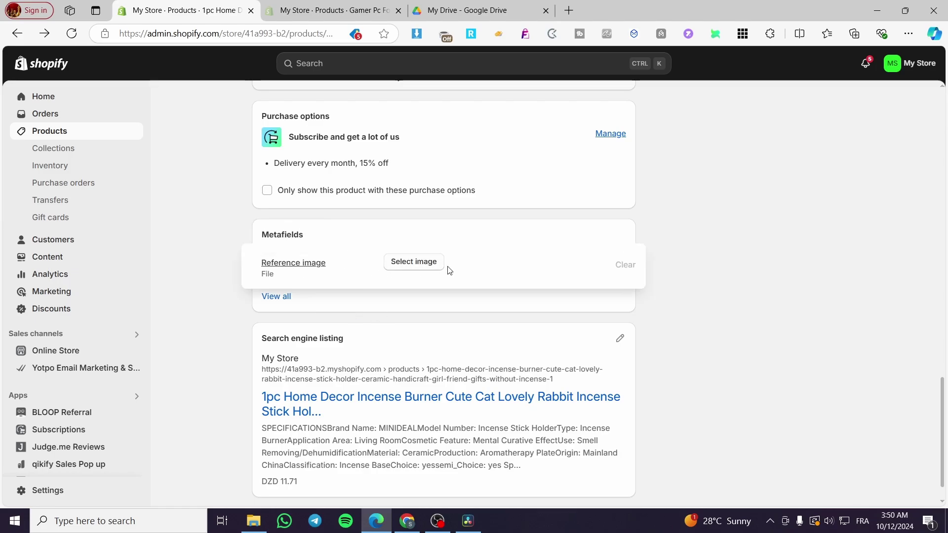
pyautogui.click(429, 268)
pyautogui.scroll(-2, 538, 299)
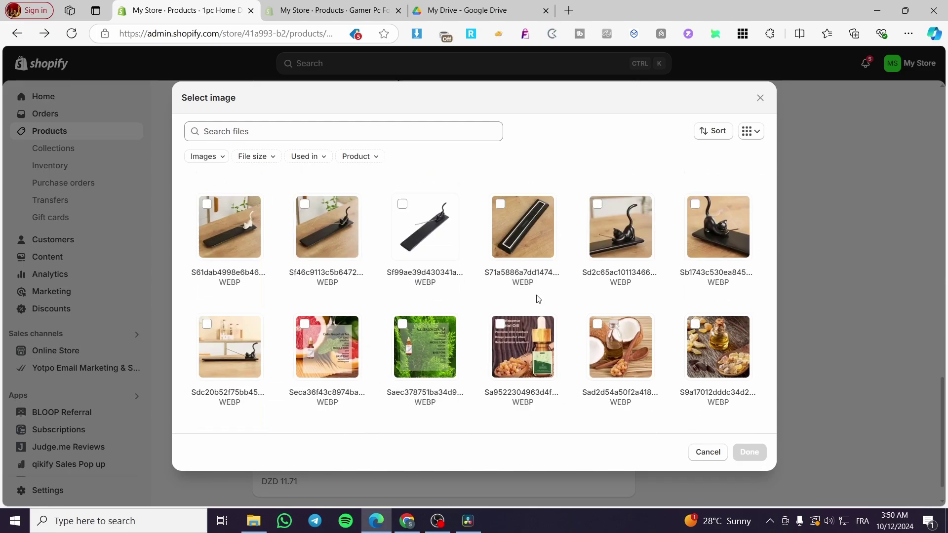
pyautogui.scroll(-3, 538, 299)
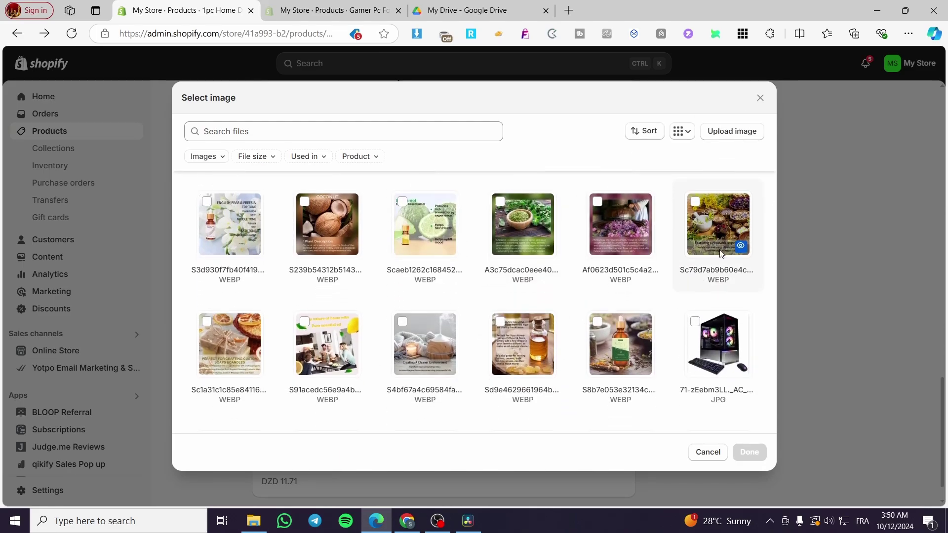
pyautogui.scroll(-5, 721, 253)
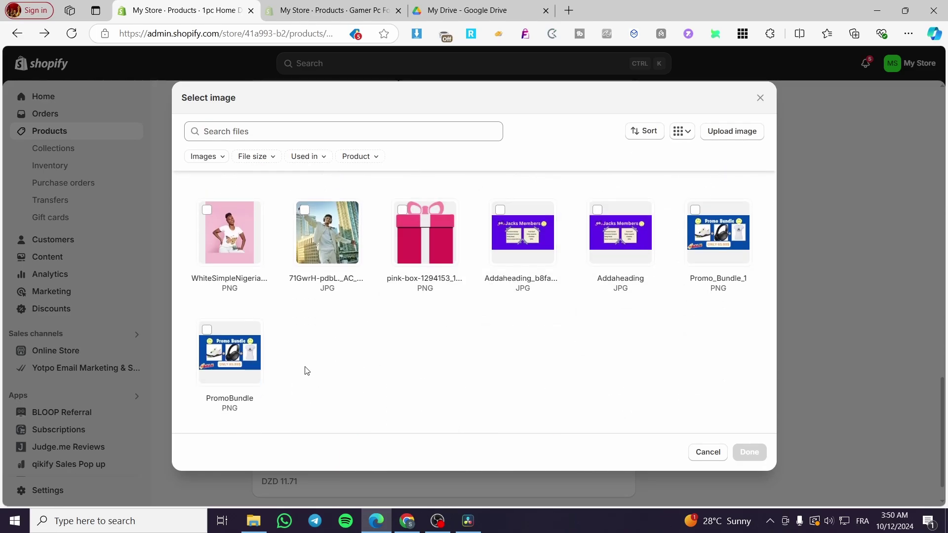
pyautogui.scroll(2, 307, 371)
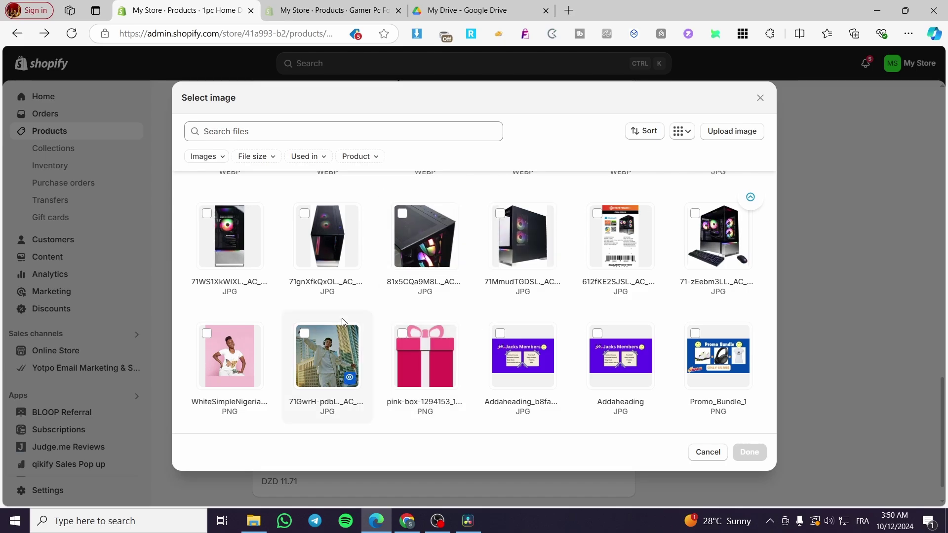
pyautogui.scroll(15, 342, 318)
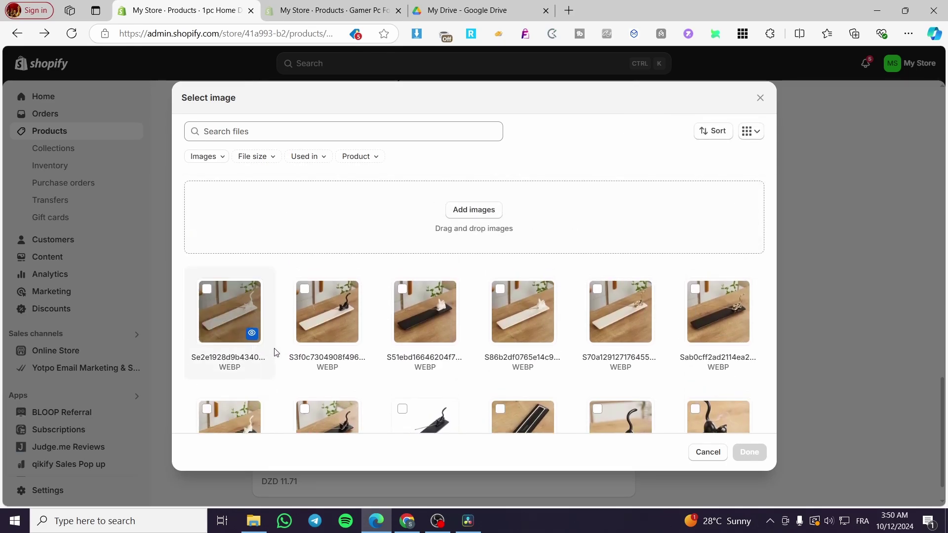
pyautogui.click(403, 290)
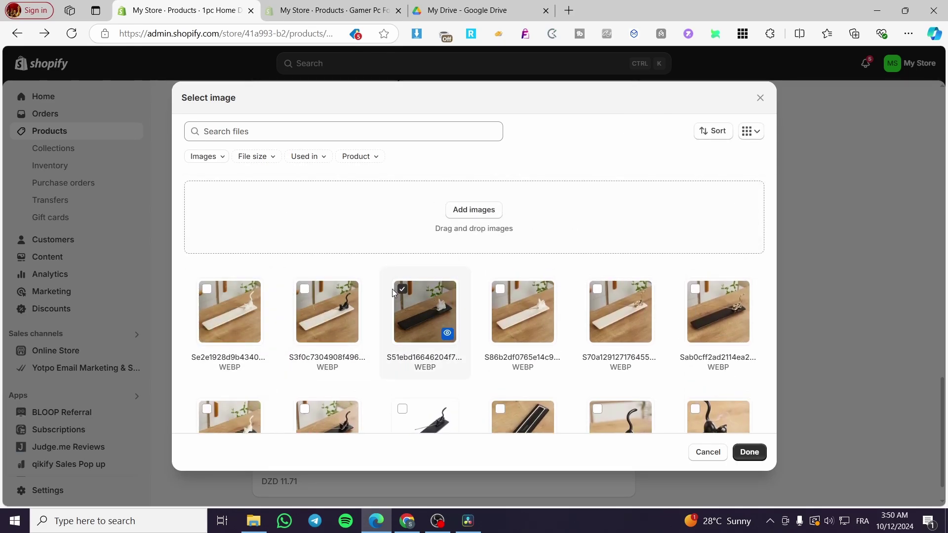
pyautogui.click(749, 452)
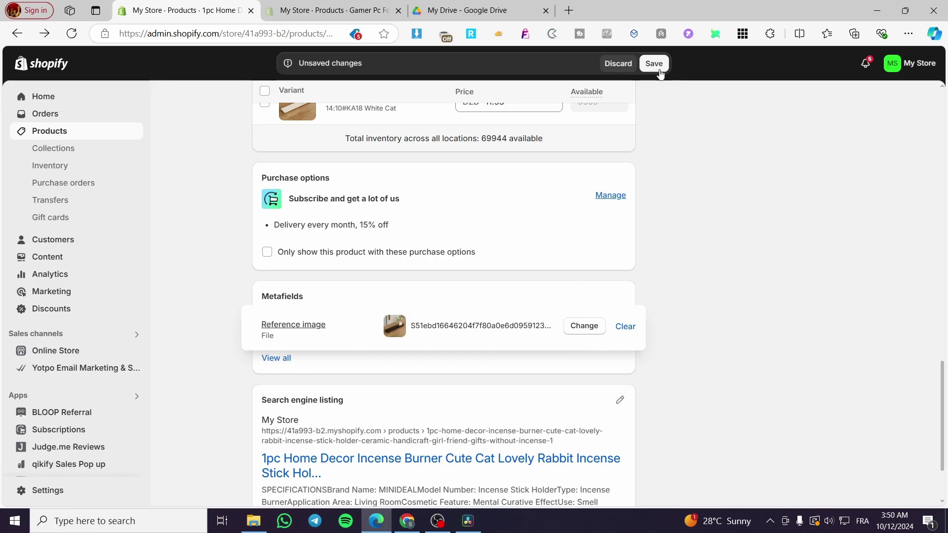
pyautogui.click(658, 67)
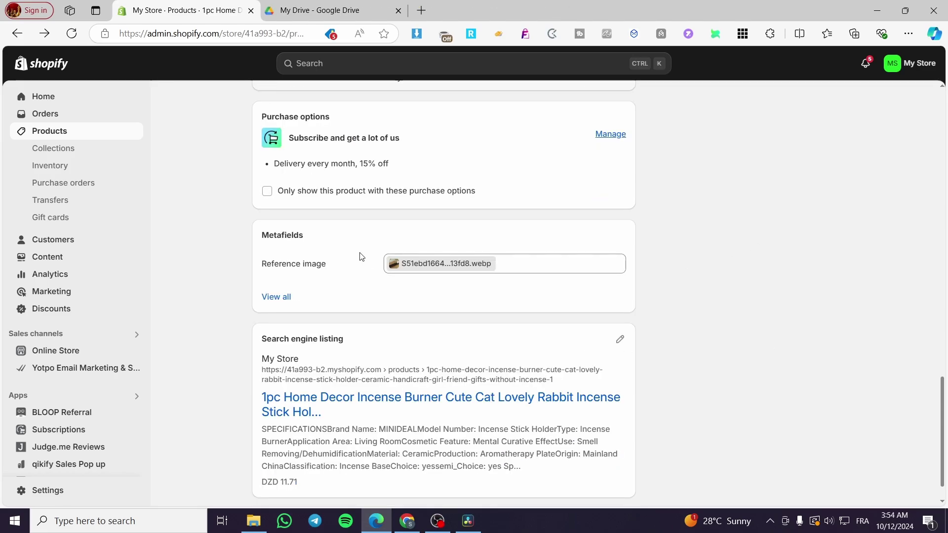
# Step: Open the current Dawn theme of the online store for customization
pyautogui.scroll(15, 346, 257)
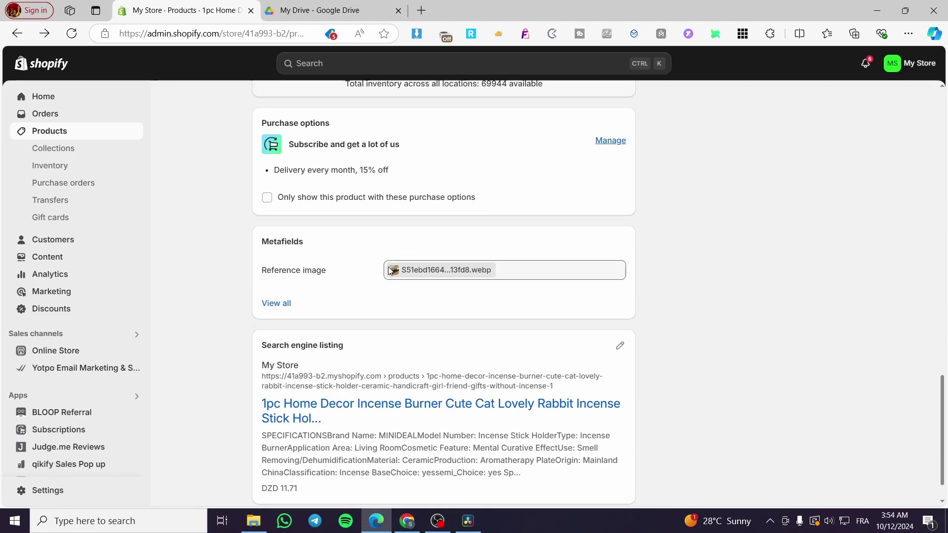
pyautogui.scroll(5, 398, 282)
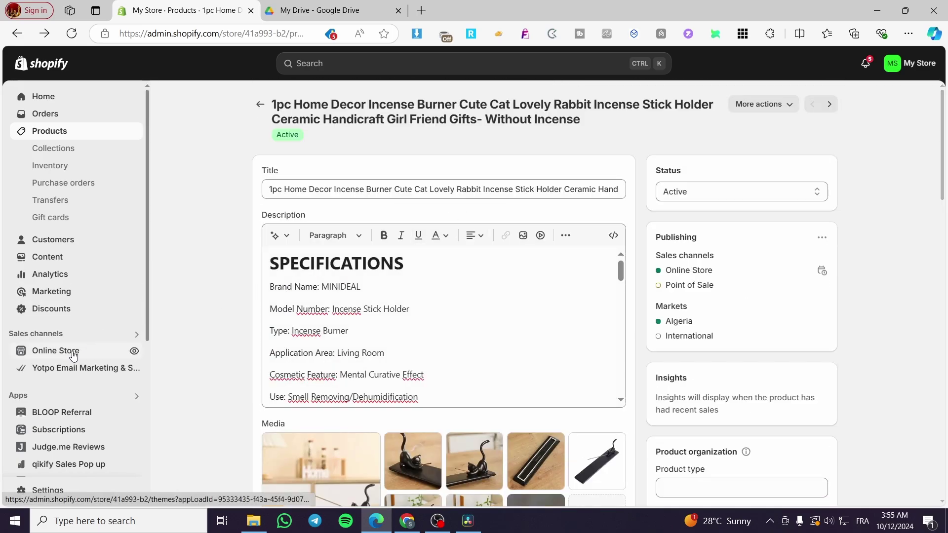
pyautogui.click(46, 355)
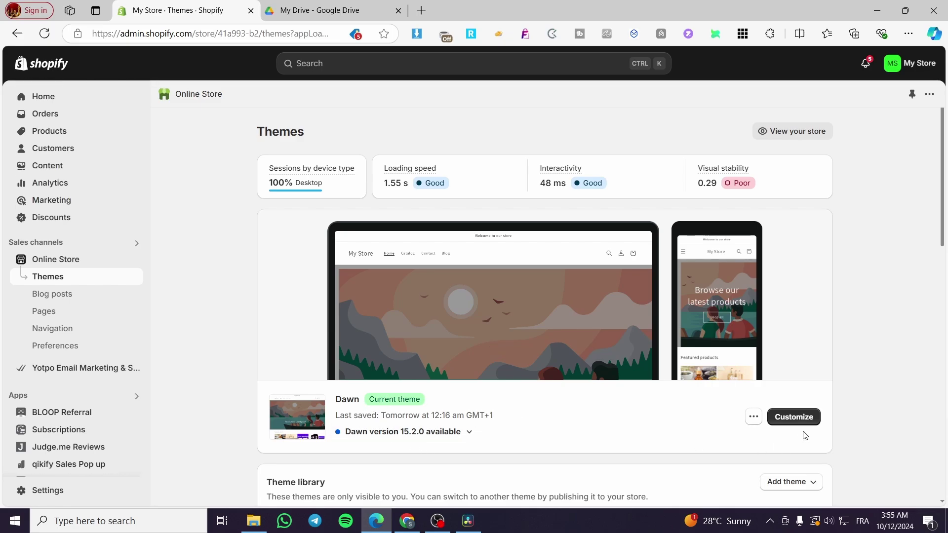
pyautogui.click(804, 418)
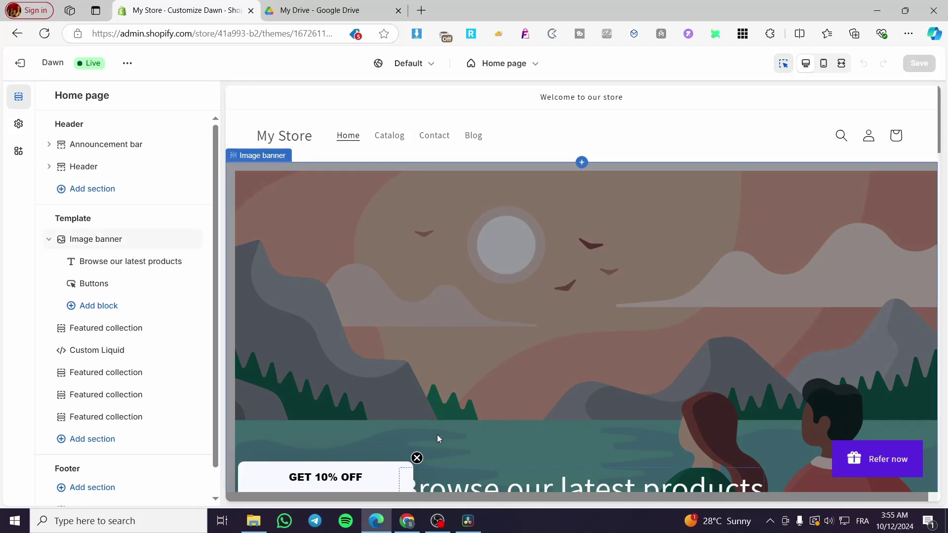
# Step: Dismiss the 10% off popup in the preview and switch the theme editor to the Default product template
pyautogui.click(417, 458)
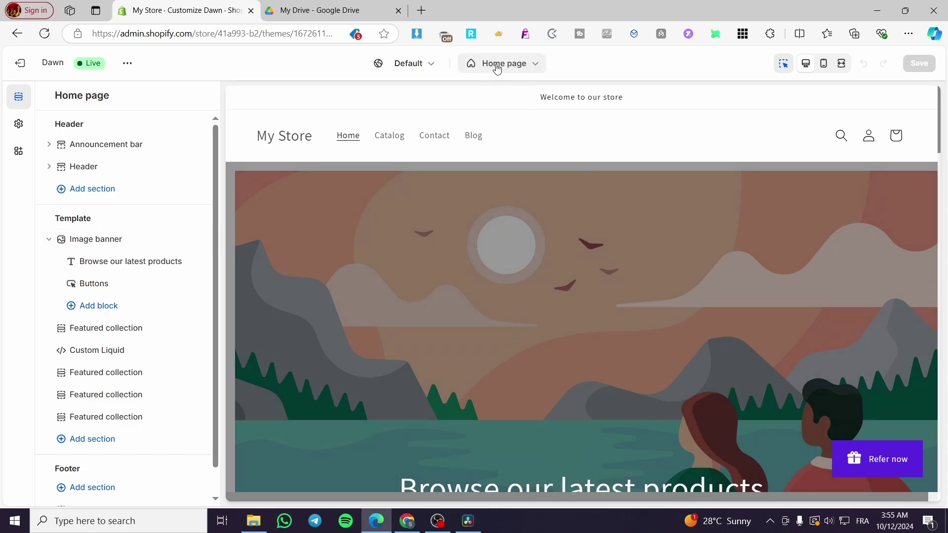
pyautogui.click(532, 69)
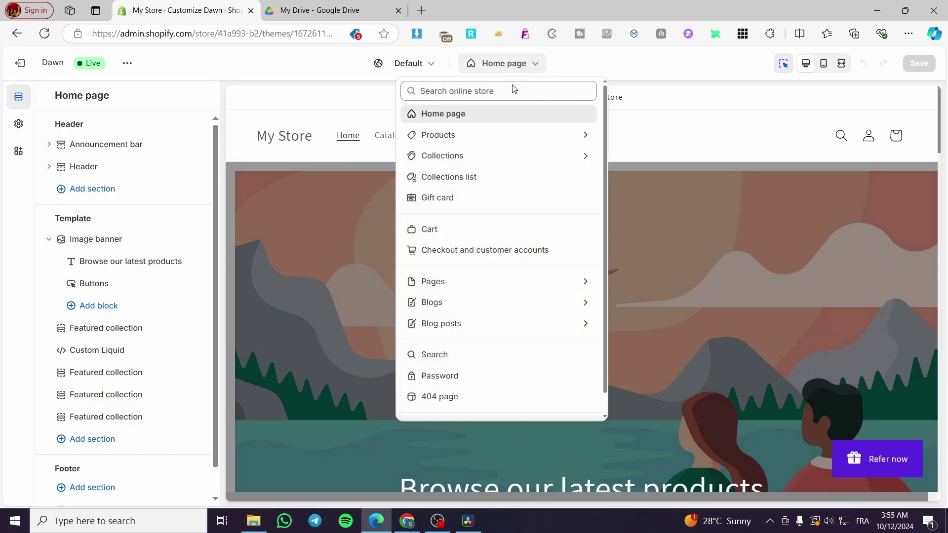
pyautogui.click(439, 135)
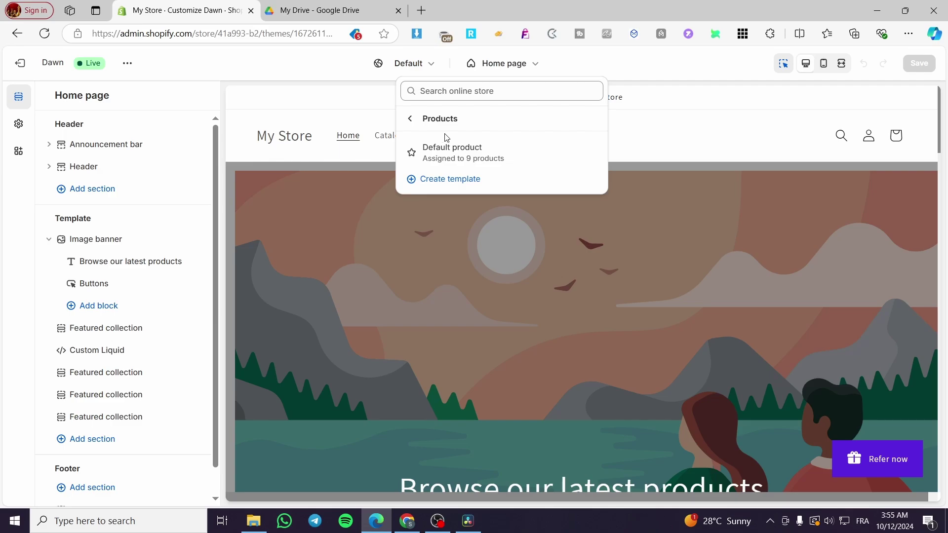
pyautogui.click(461, 154)
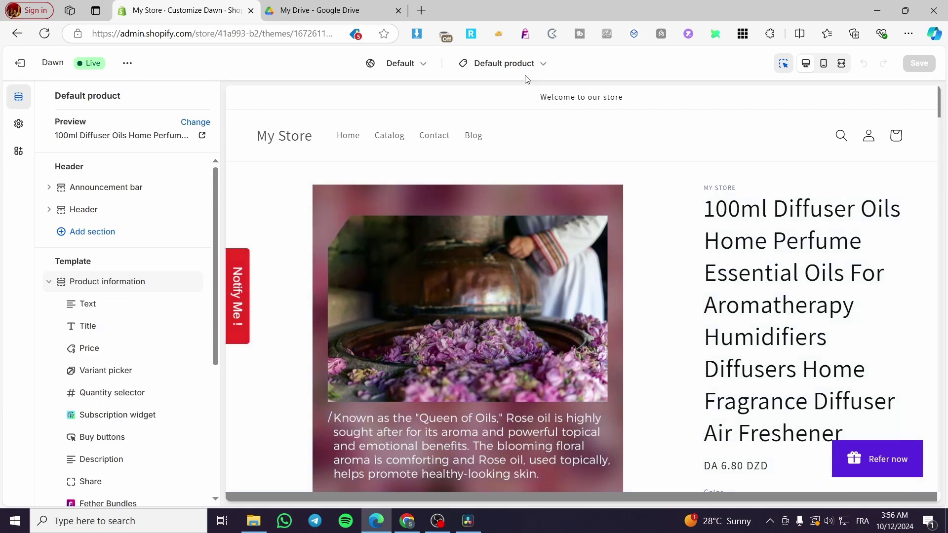
pyautogui.click(489, 69)
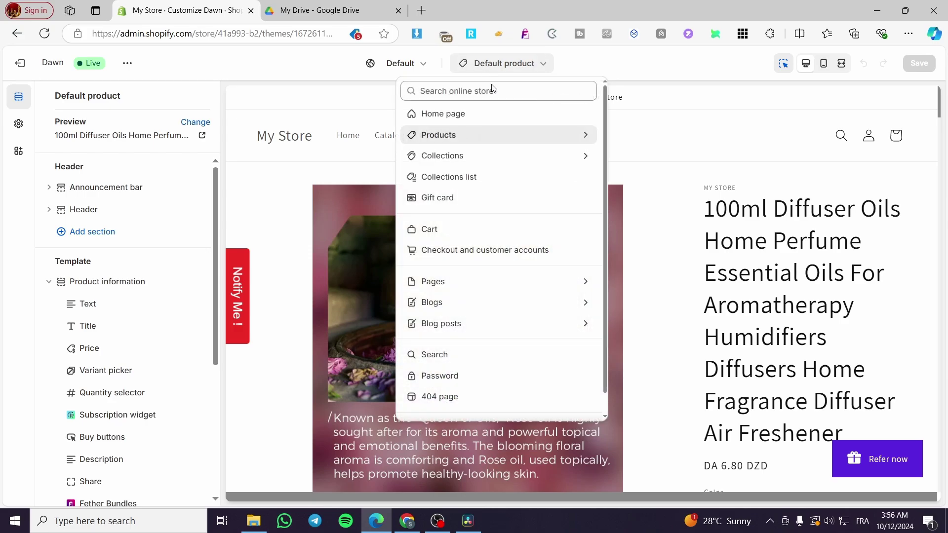
pyautogui.click(493, 132)
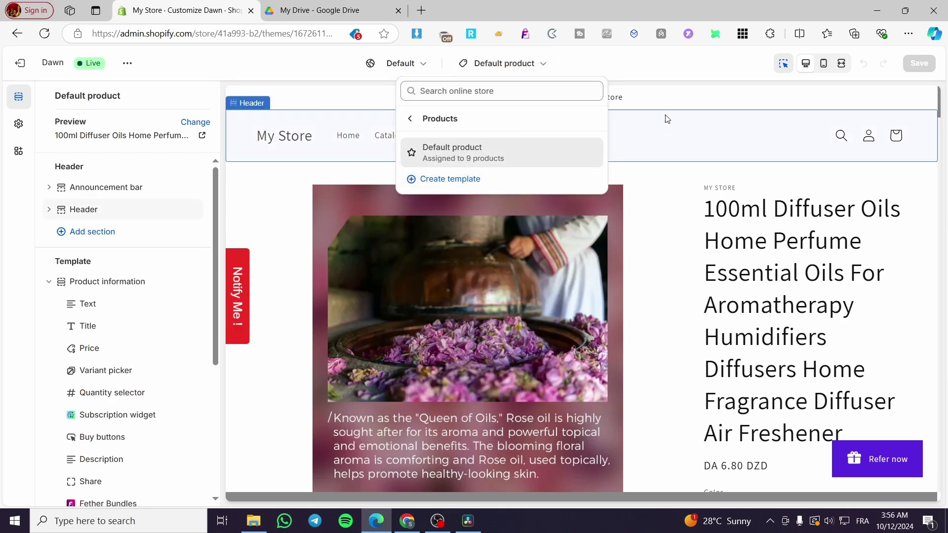
pyautogui.click(637, 97)
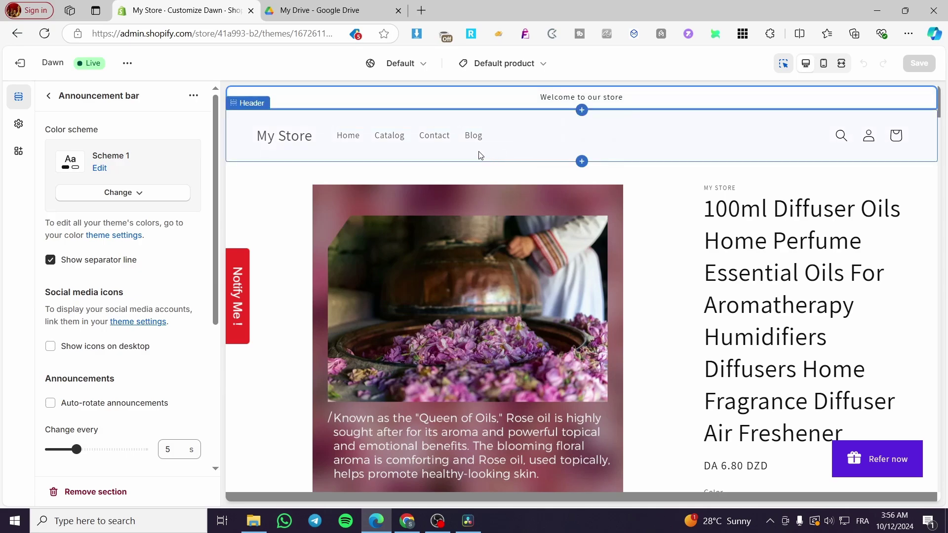
pyautogui.click(48, 97)
# Step: Add a Collage section below the Apps section in the Default product template
pyautogui.scroll(-8, 707, 296)
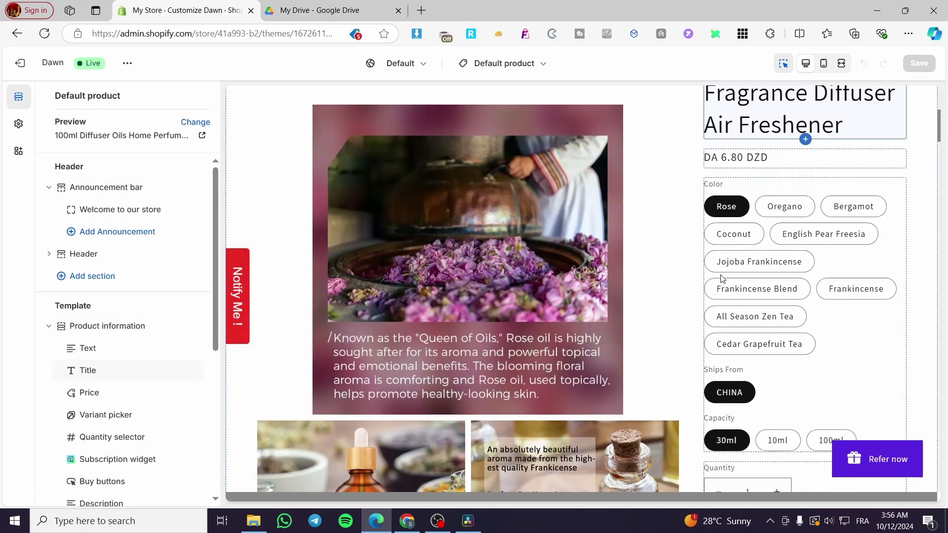
pyautogui.scroll(-1, 94, 352)
pyautogui.scroll(-2, 98, 352)
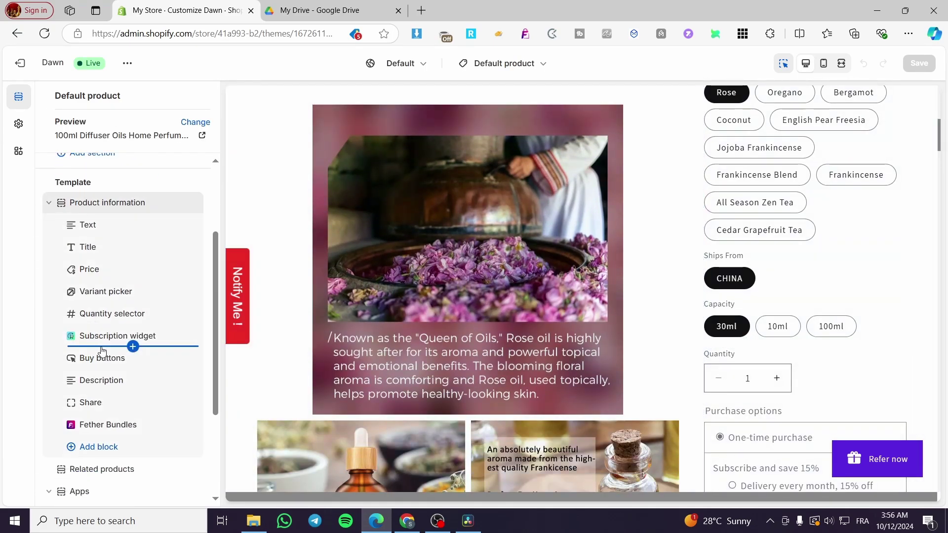
pyautogui.scroll(-1, 120, 402)
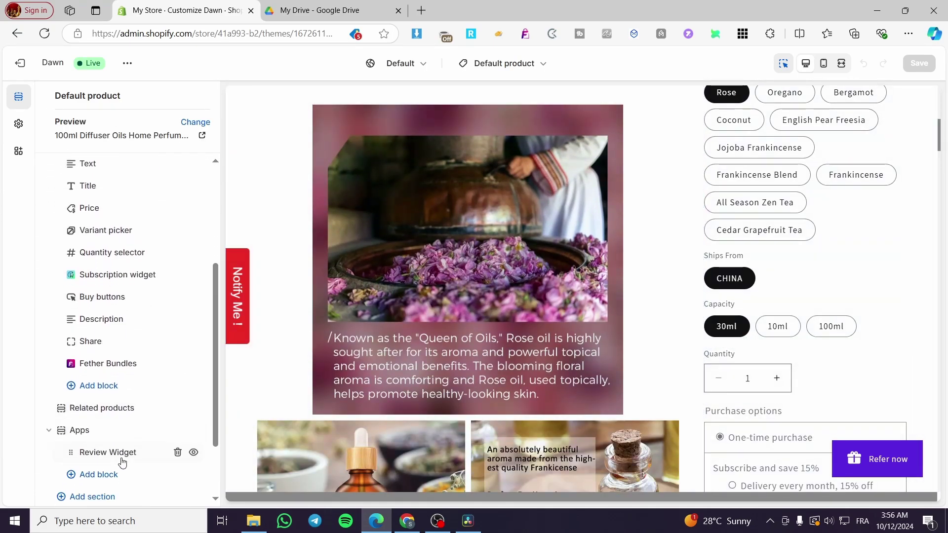
pyautogui.click(94, 497)
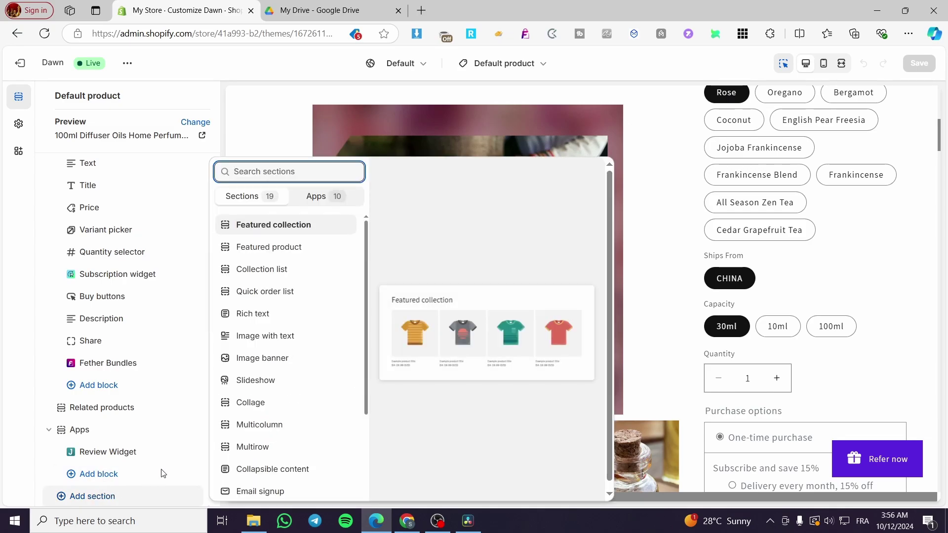
pyautogui.press('Escape')
pyautogui.rightClick(308, 407)
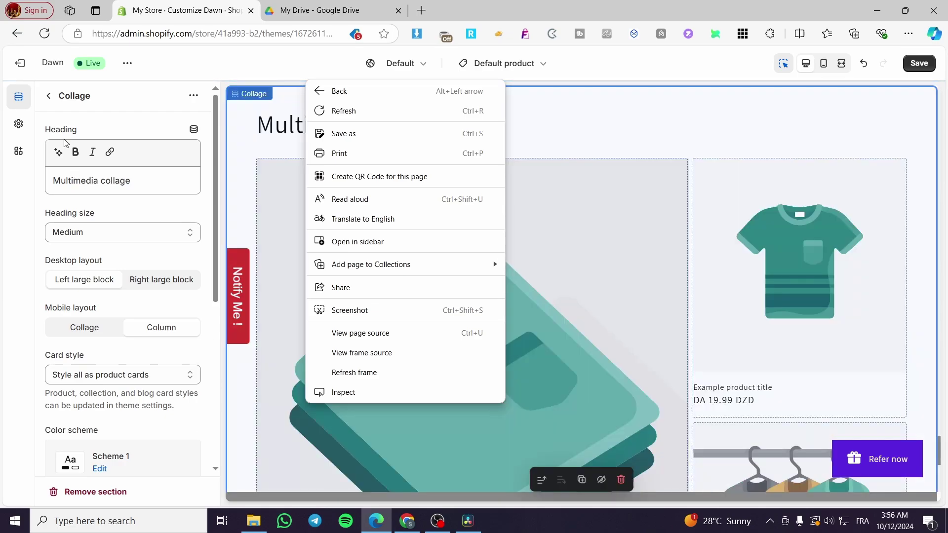
# Step: Remove the Product and Collection blocks from the Collage section, keeping only its Image block
pyautogui.click(50, 96)
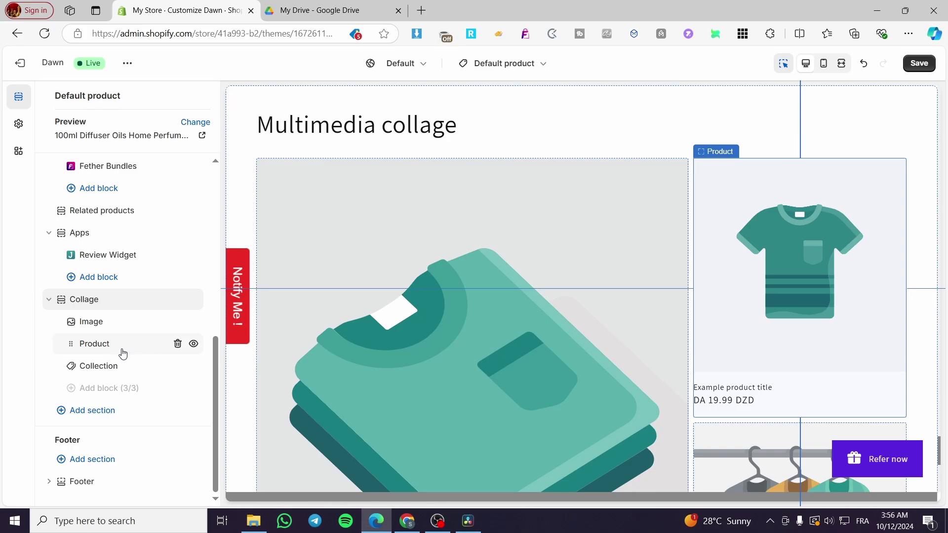
pyautogui.click(178, 343)
pyautogui.click(178, 365)
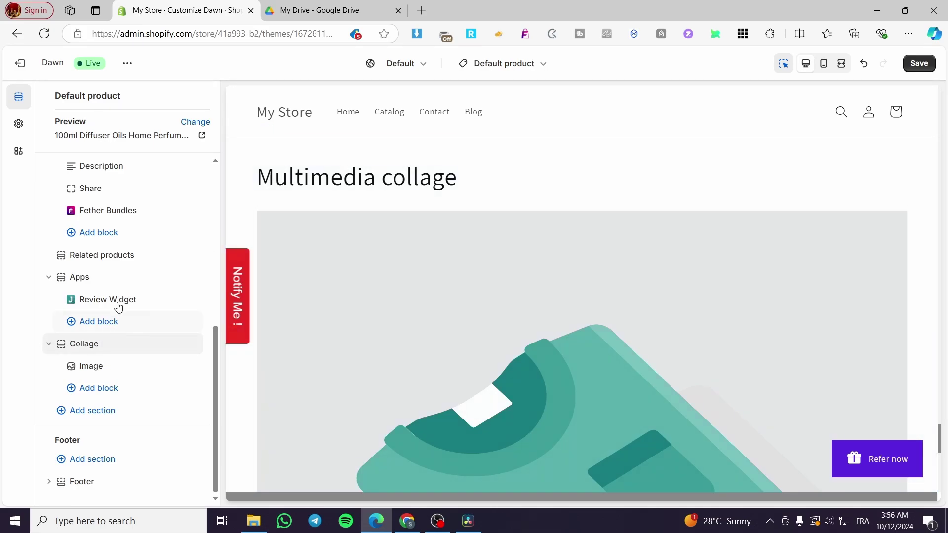
# Step: Look through the dynamic sources and metafields available for the Collage section's heading
pyautogui.click(126, 348)
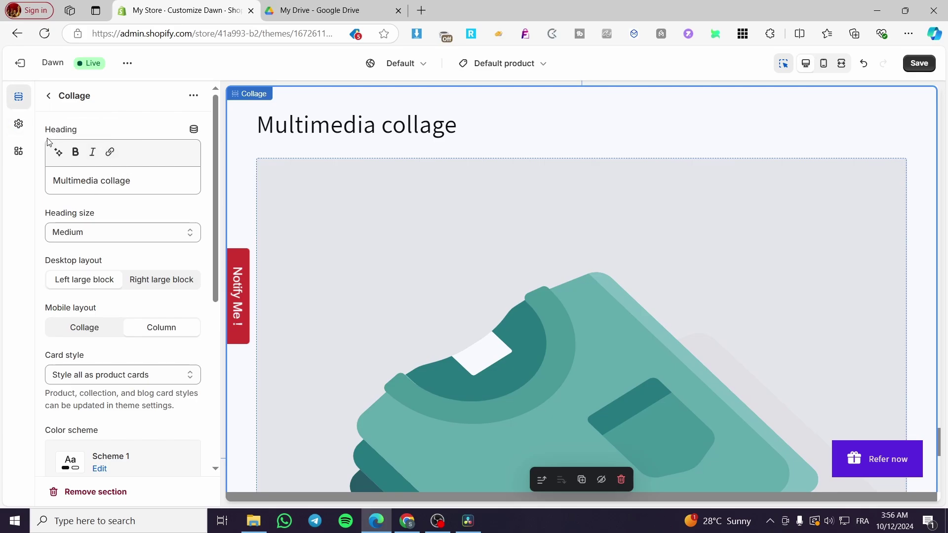
pyautogui.click(194, 130)
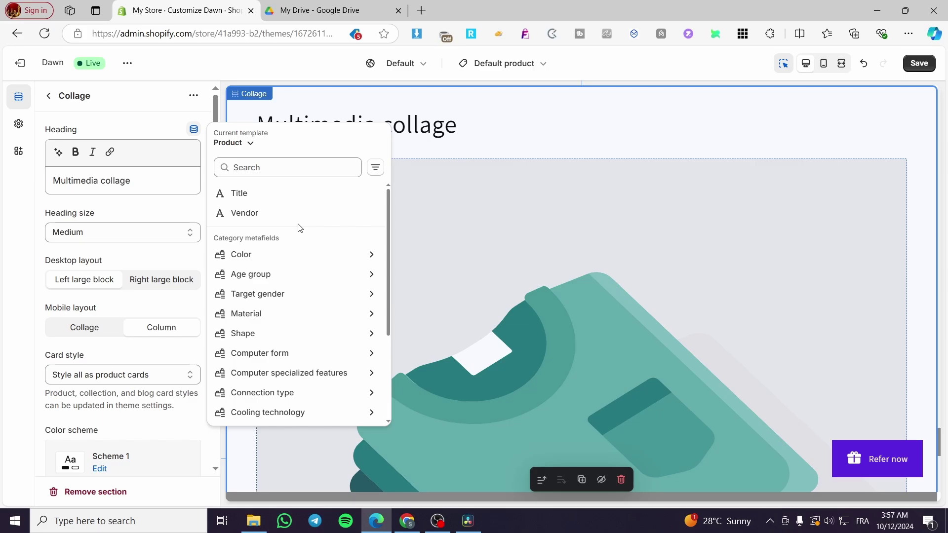
pyautogui.scroll(-3, 343, 298)
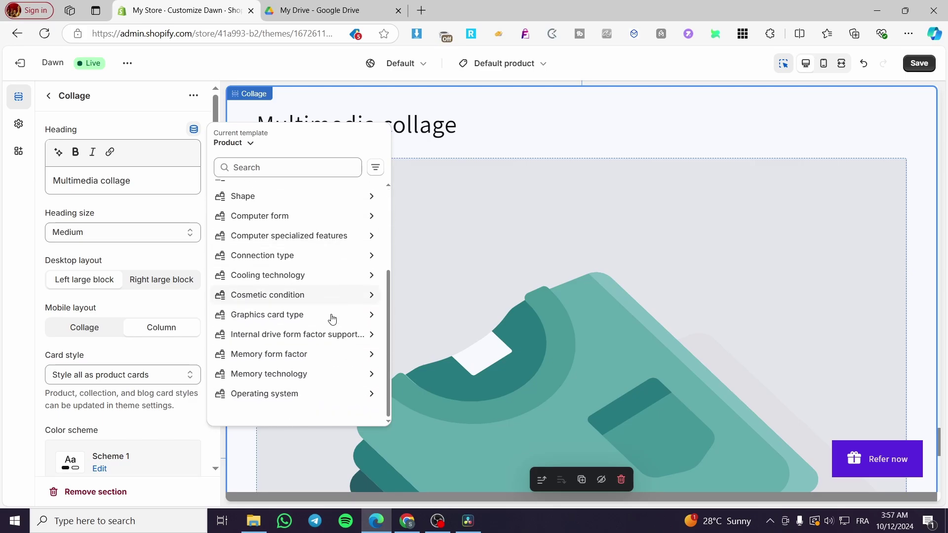
pyautogui.scroll(-1, 313, 328)
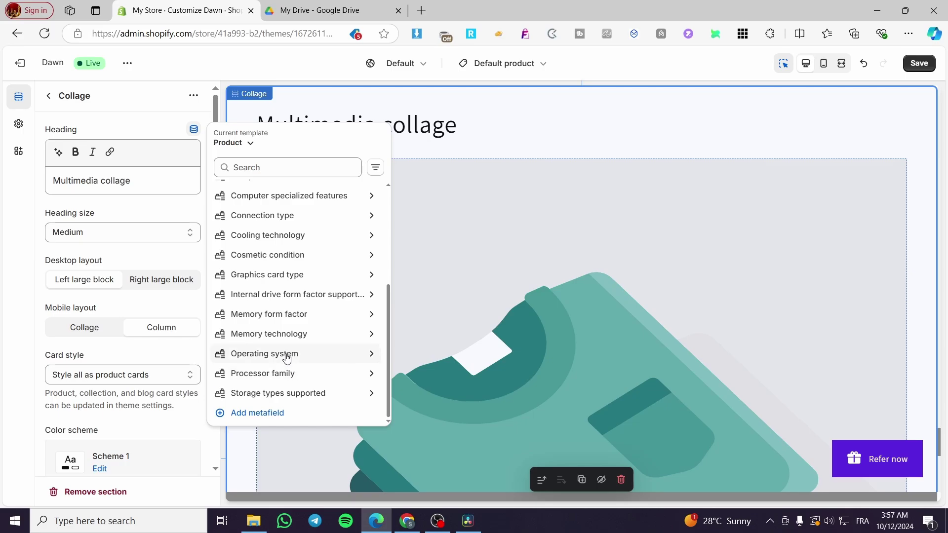
pyautogui.scroll(3, 286, 357)
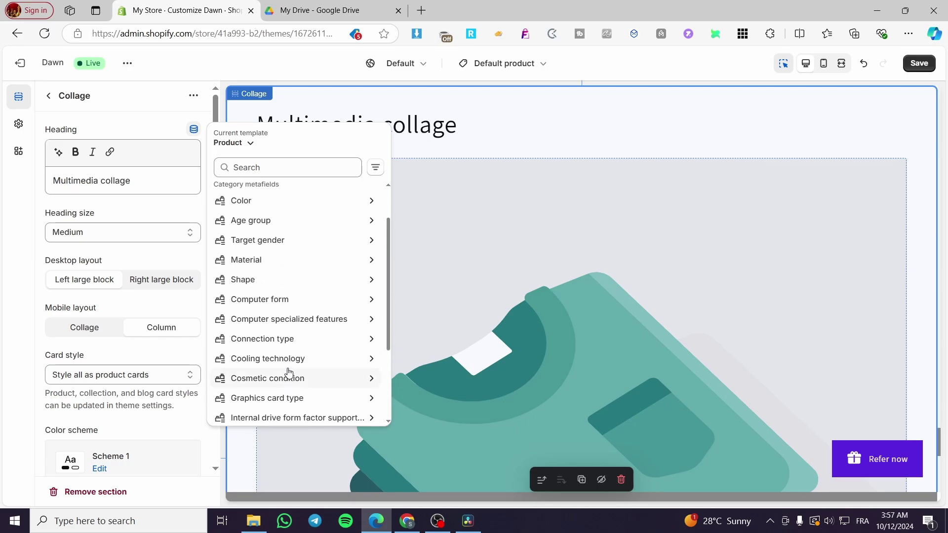
pyautogui.scroll(1, 289, 373)
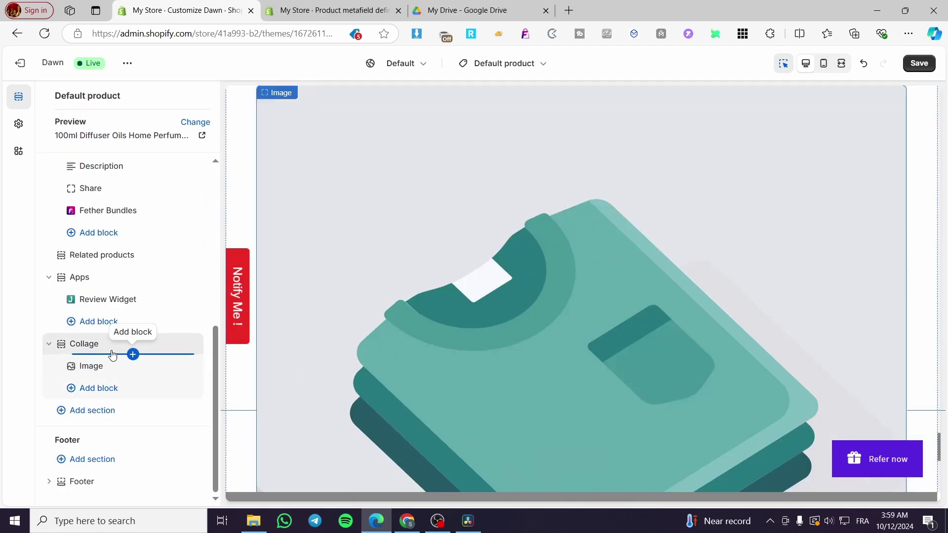
pyautogui.click(133, 353)
pyautogui.press('Escape')
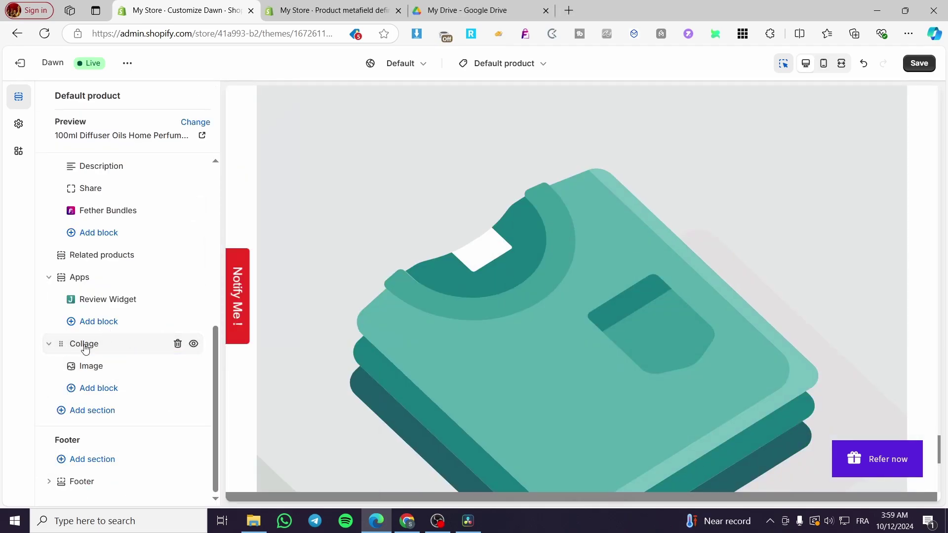
pyautogui.click(84, 346)
pyautogui.click(193, 129)
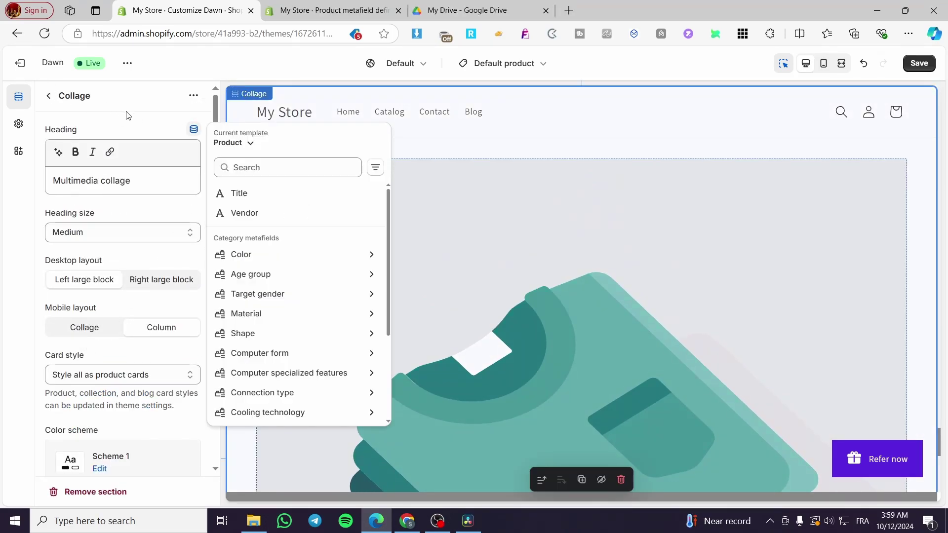
pyautogui.click(51, 98)
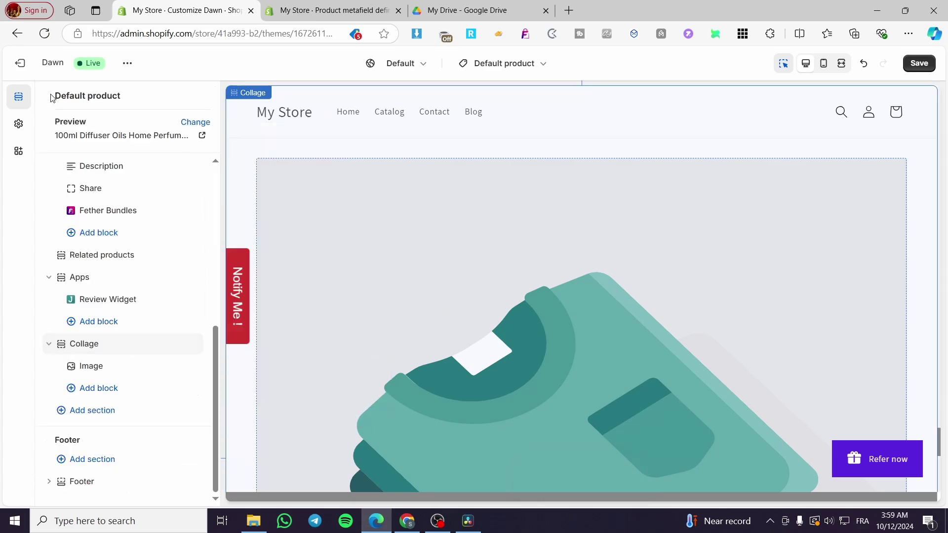
# Step: Connect the Collage section's Image block to the Reference image metafield and save the template
pyautogui.click(92, 366)
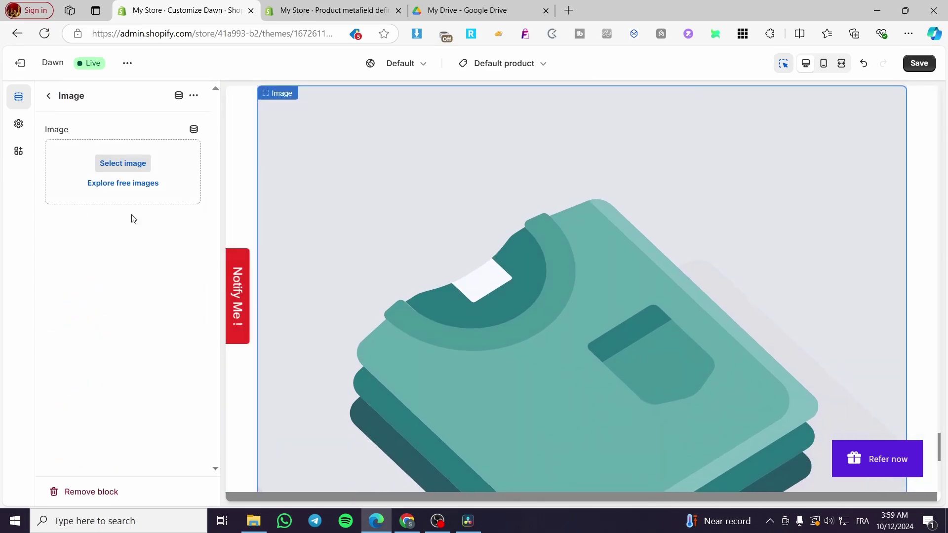
pyautogui.click(194, 131)
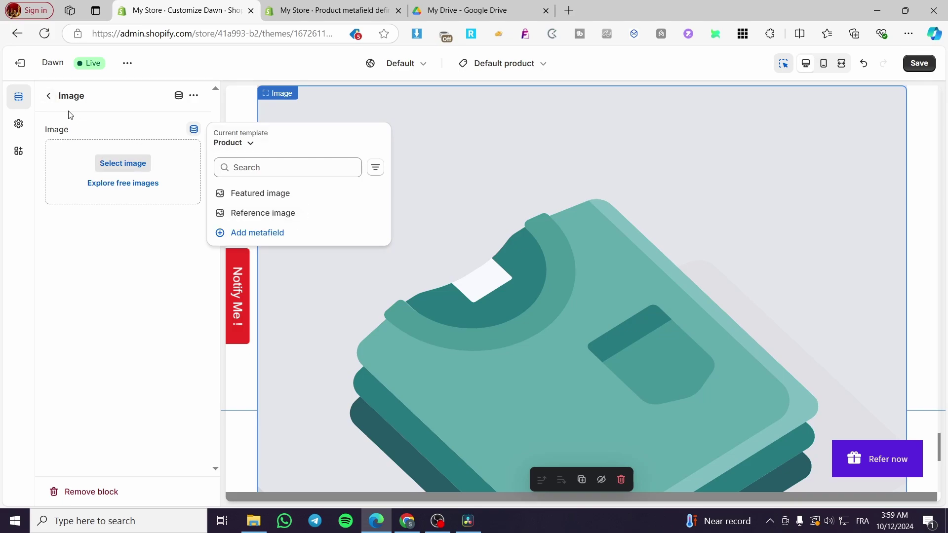
pyautogui.click(254, 215)
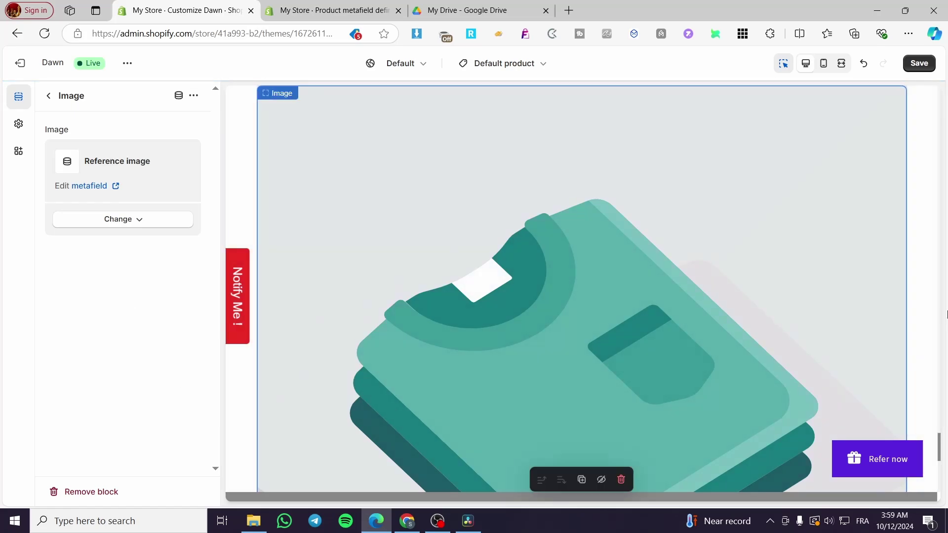
pyautogui.scroll(-5, 876, 321)
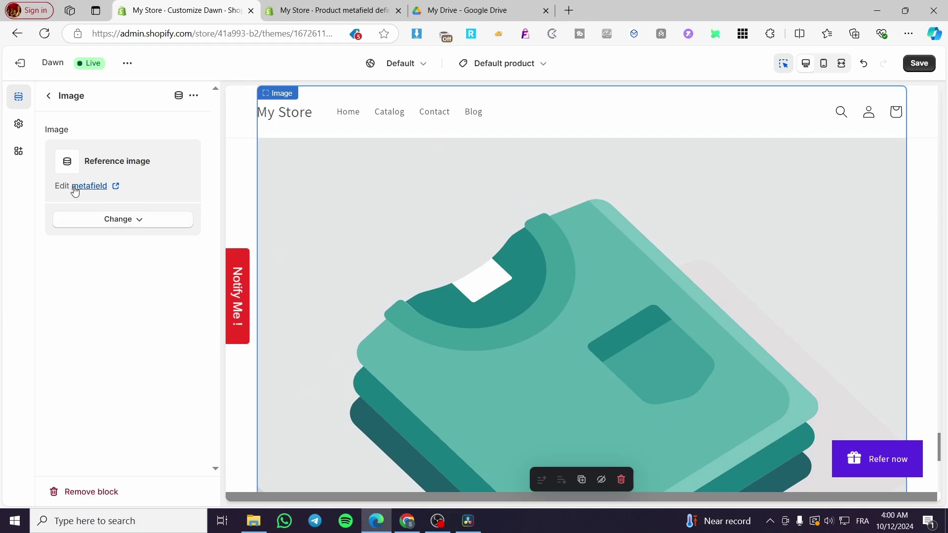
pyautogui.rightClick(798, 118)
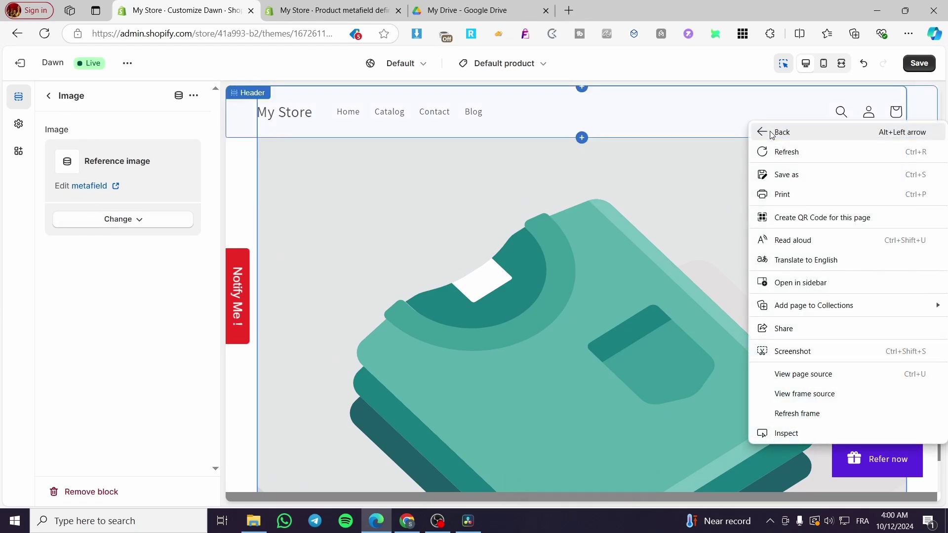
pyautogui.click(919, 64)
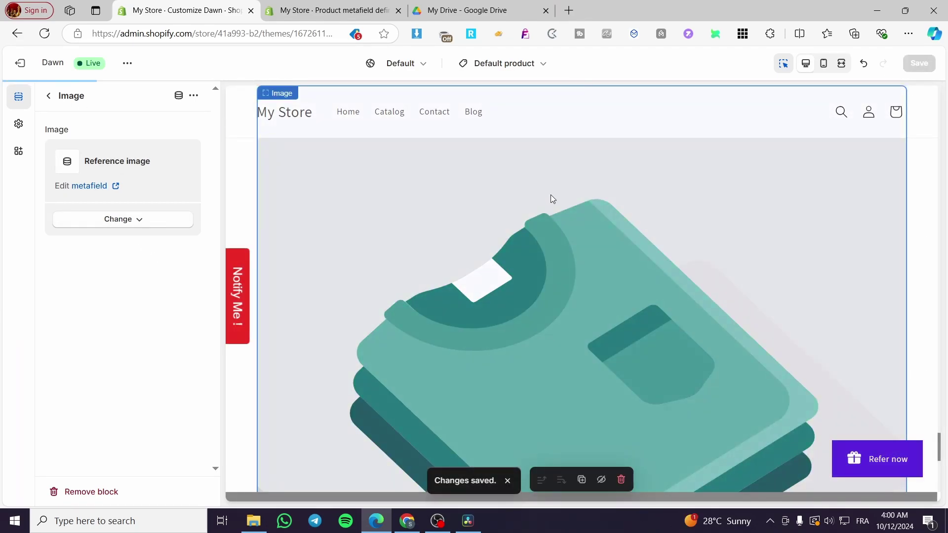
# Step: Assign the black incense holder image with the white rabbit (S51ebd16646204f7...) to the previewed diffuser oil product's Reference image metafield and save it
pyautogui.scroll(-5, 446, 280)
pyautogui.scroll(5, 426, 277)
pyautogui.scroll(-5, 424, 280)
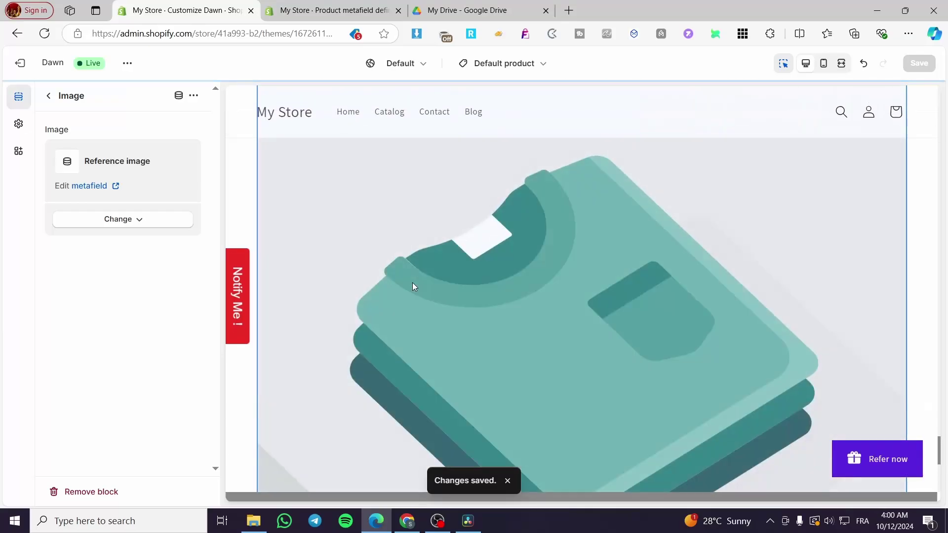
pyautogui.scroll(15, 395, 282)
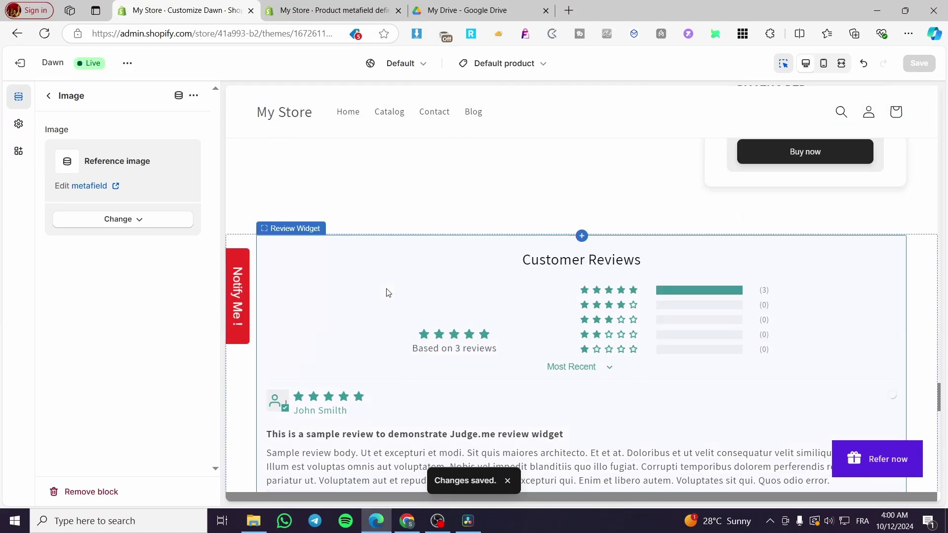
pyautogui.scroll(-12, 385, 292)
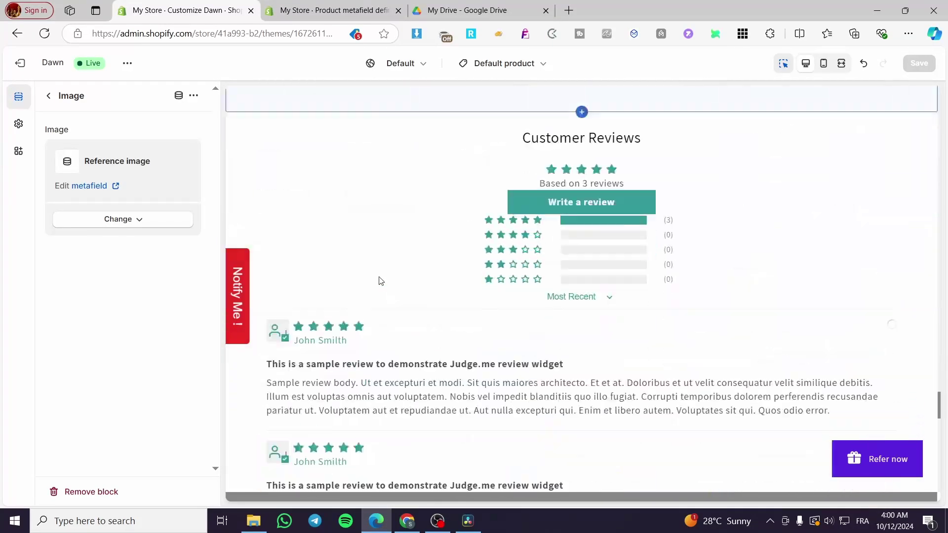
pyautogui.scroll(-5, 377, 276)
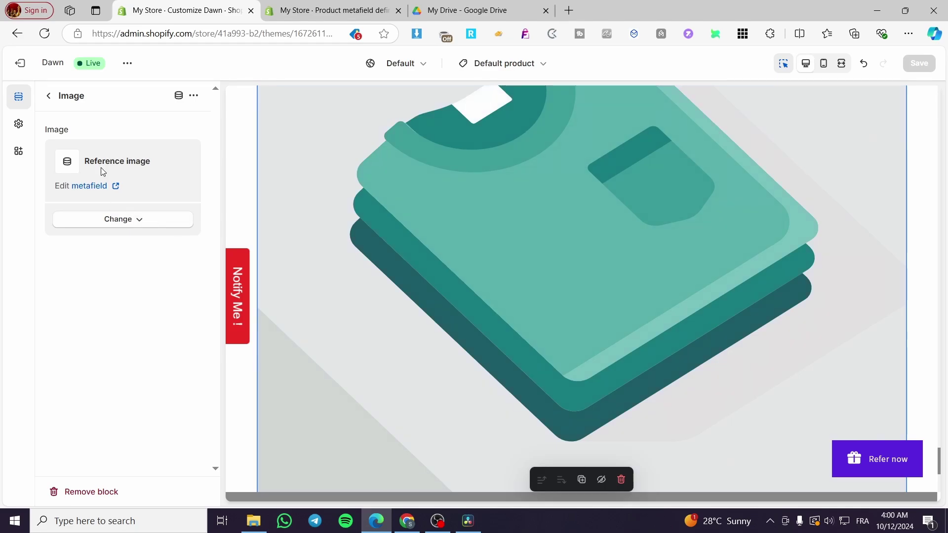
pyautogui.click(78, 190)
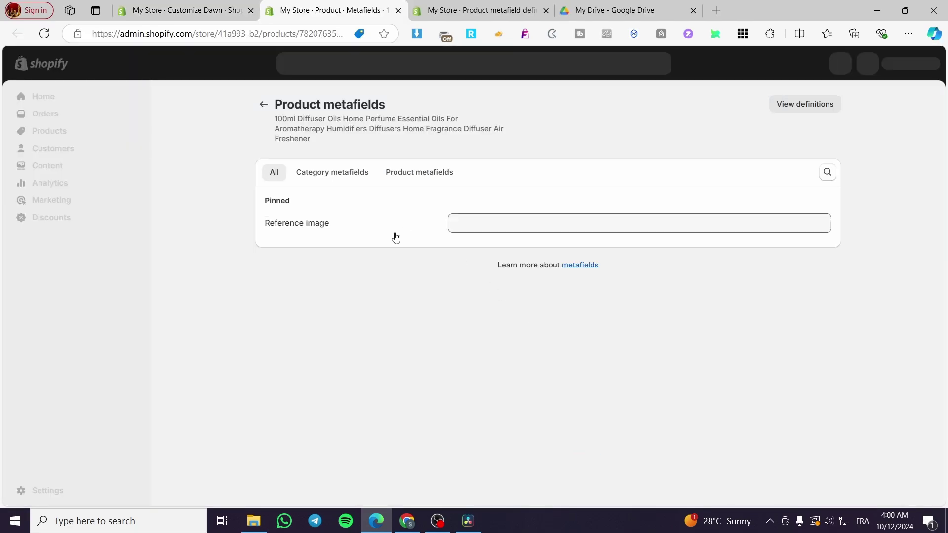
pyautogui.click(491, 228)
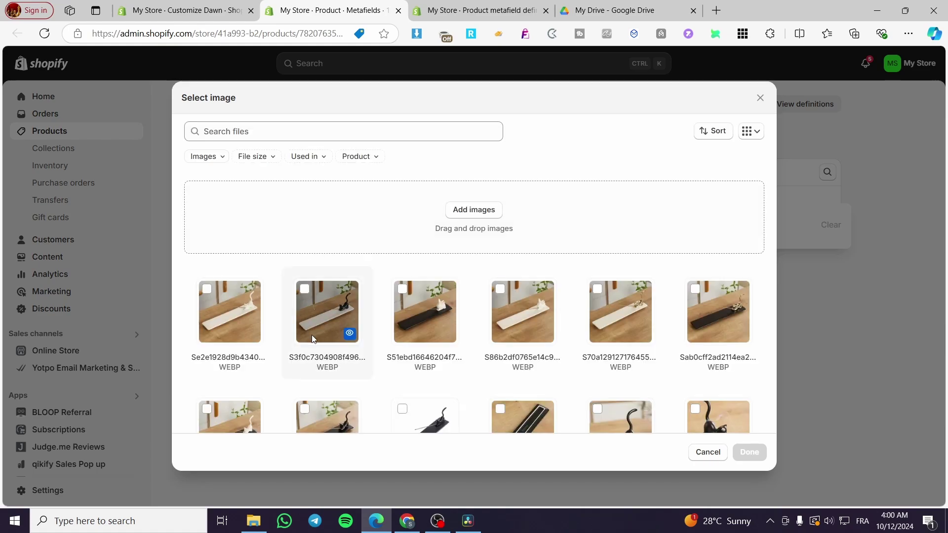
pyautogui.click(418, 285)
pyautogui.click(749, 452)
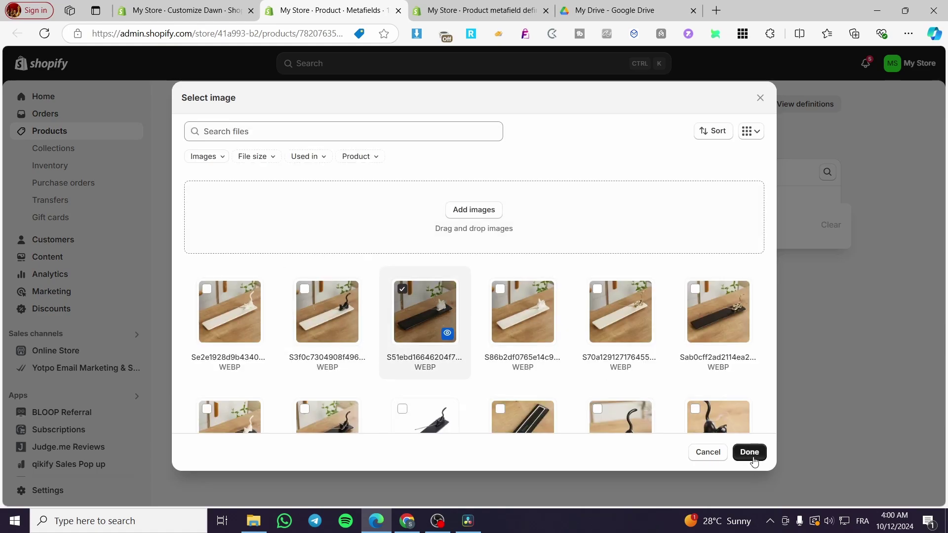
pyautogui.click(654, 63)
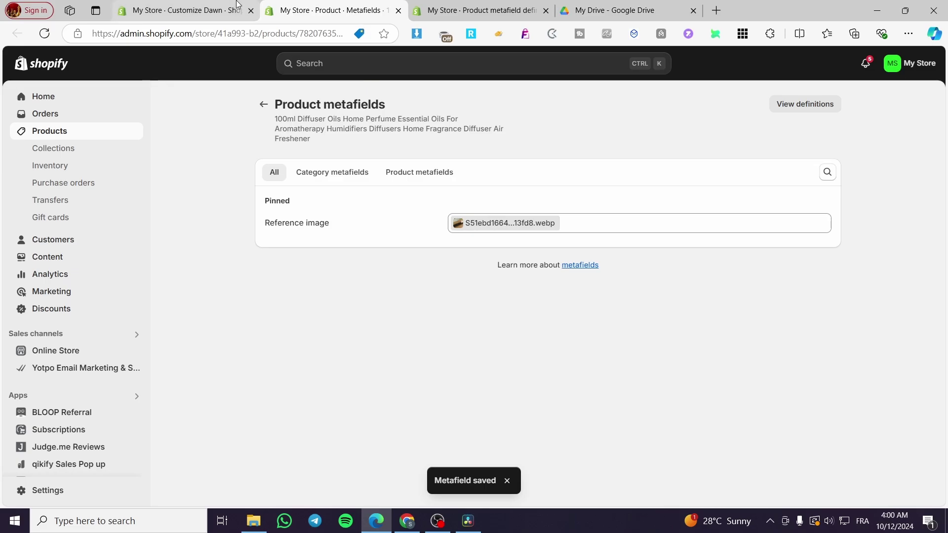
# Step: Return to the theme editor, reload it, and examine the Collage section's image in the product preview
pyautogui.click(207, 10)
pyautogui.click(44, 33)
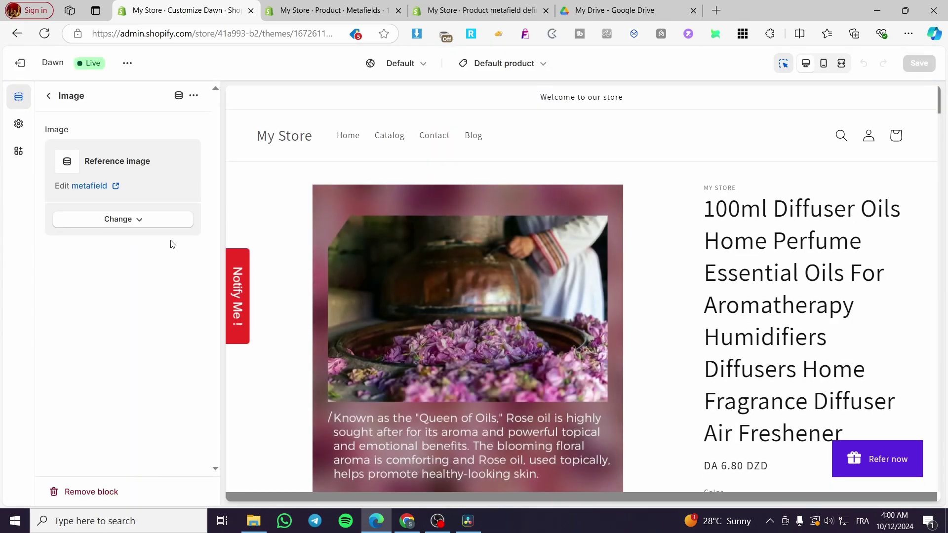
pyautogui.scroll(-10, 335, 238)
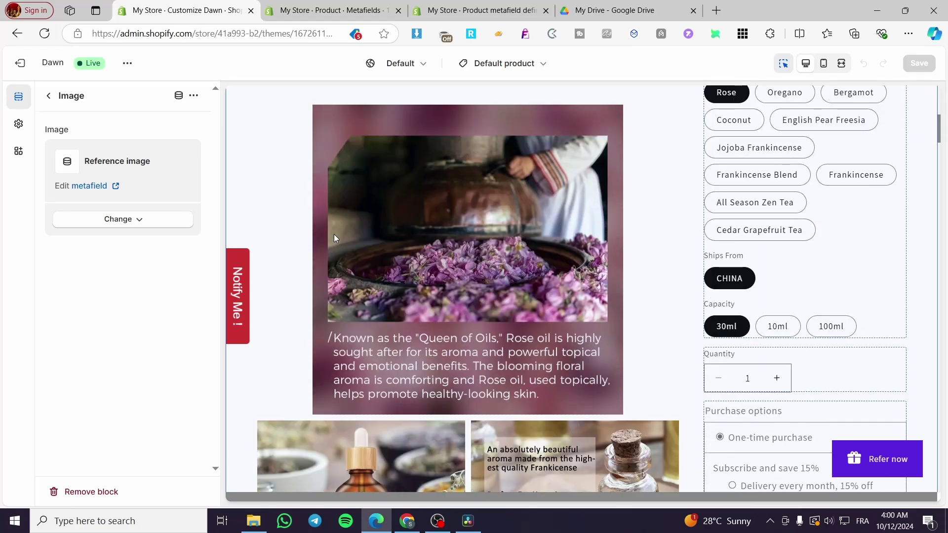
pyautogui.moveTo(940, 158); pyautogui.dragTo(943, 413)
pyautogui.scroll(-10, 942, 412)
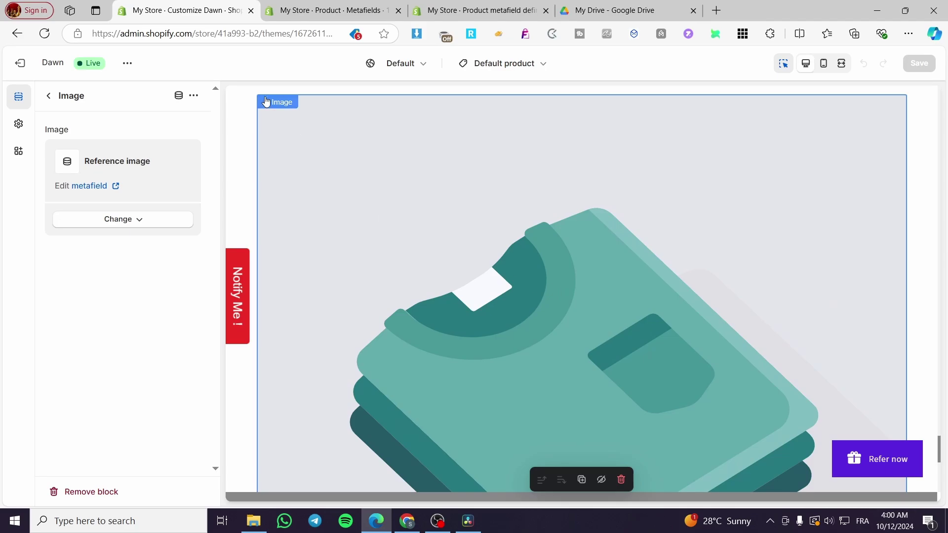
pyautogui.click(53, 97)
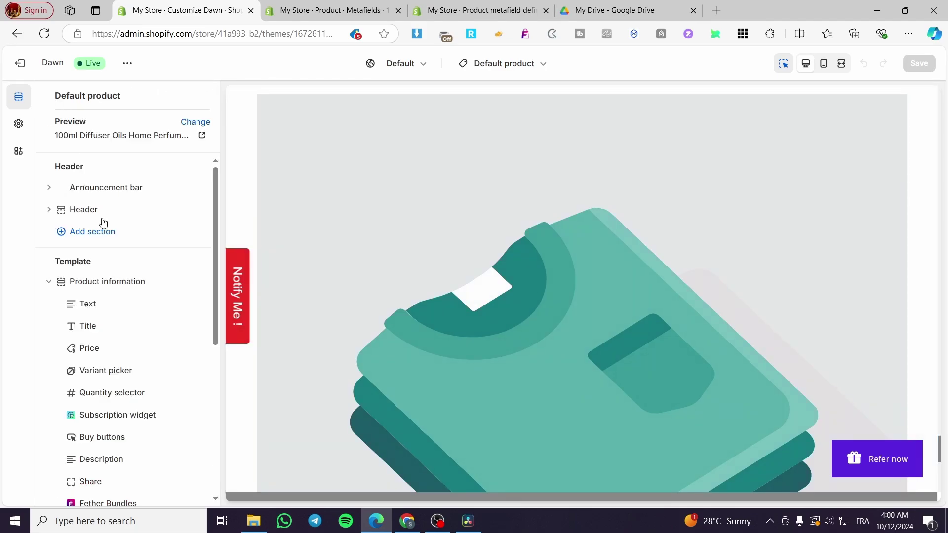
pyautogui.scroll(-3, 153, 402)
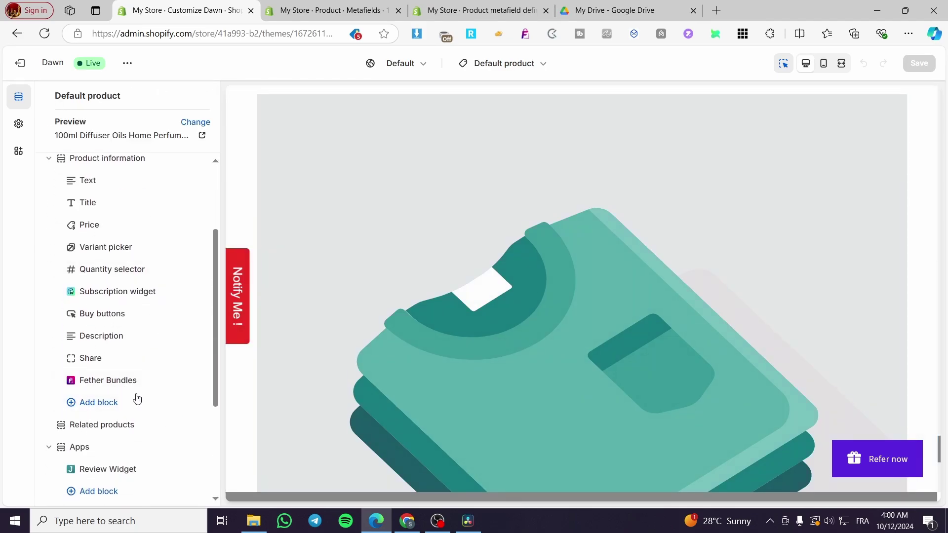
pyautogui.scroll(-10, 446, 387)
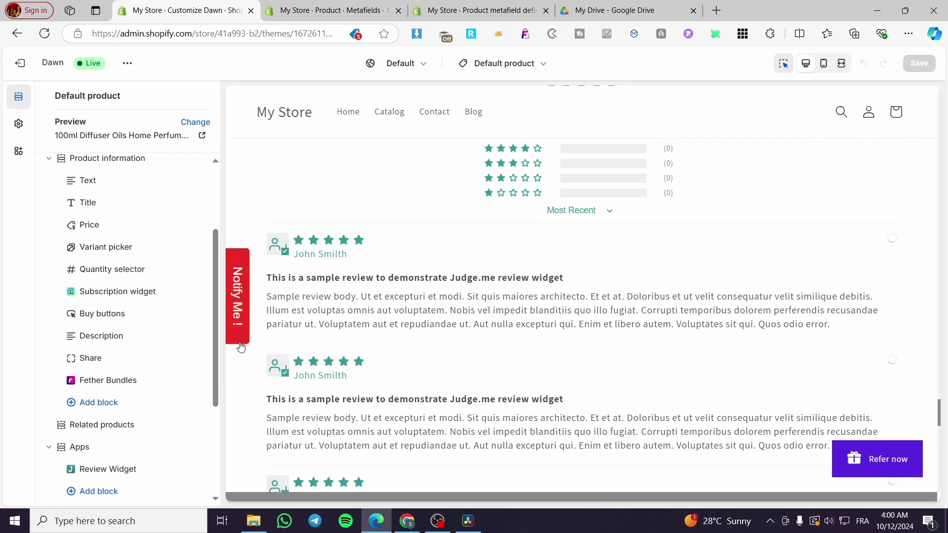
pyautogui.click(535, 351)
pyautogui.scroll(-3, 520, 354)
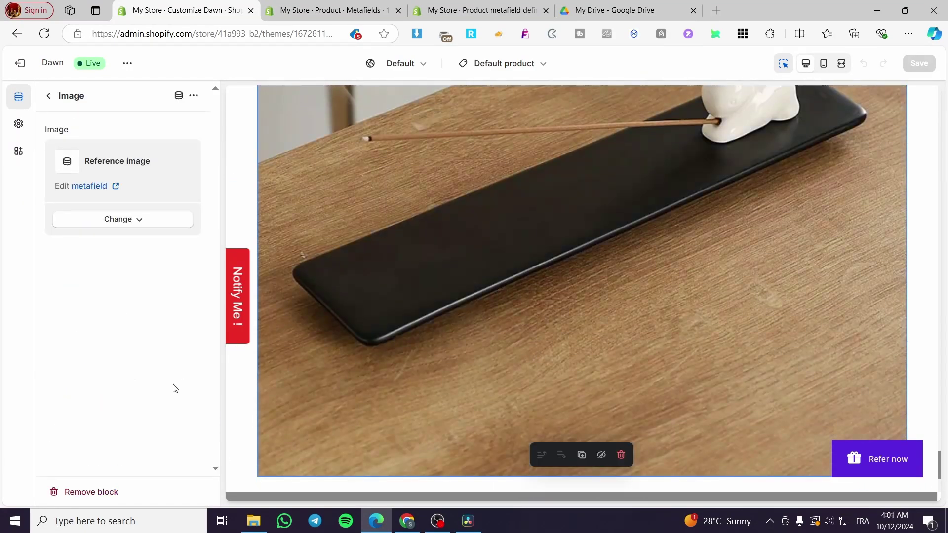
pyautogui.scroll(5, 408, 417)
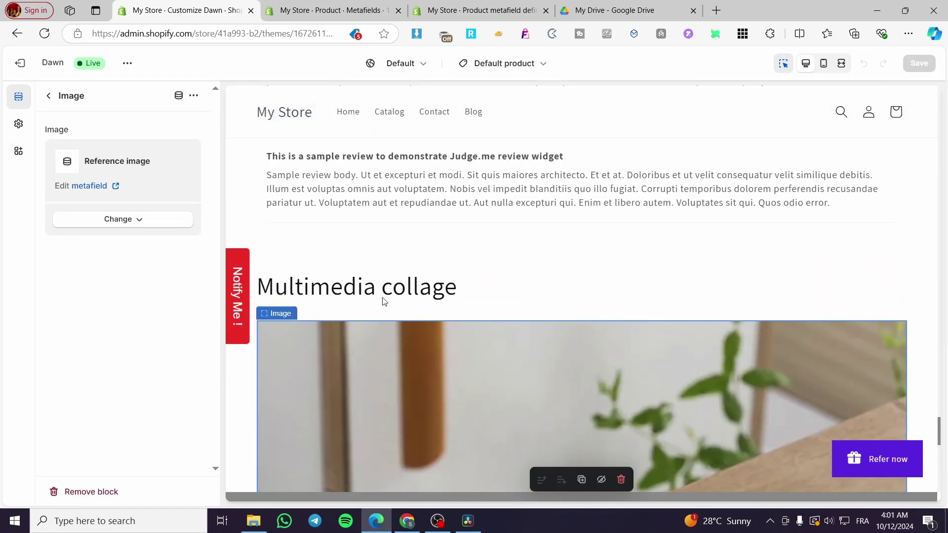
pyautogui.scroll(-10, 384, 301)
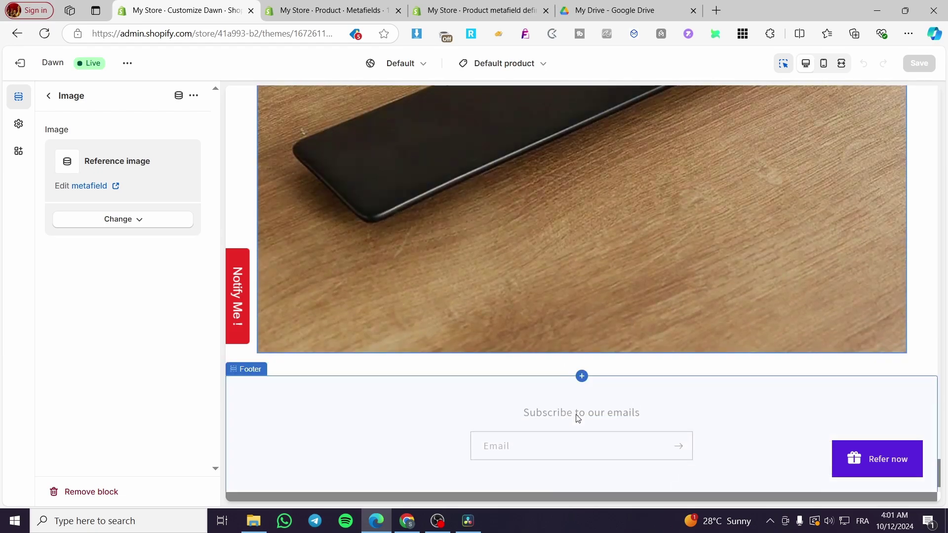
pyautogui.scroll(10, 578, 418)
# Step: Change the Collage section's heading to "Refrence Image"
pyautogui.click(48, 95)
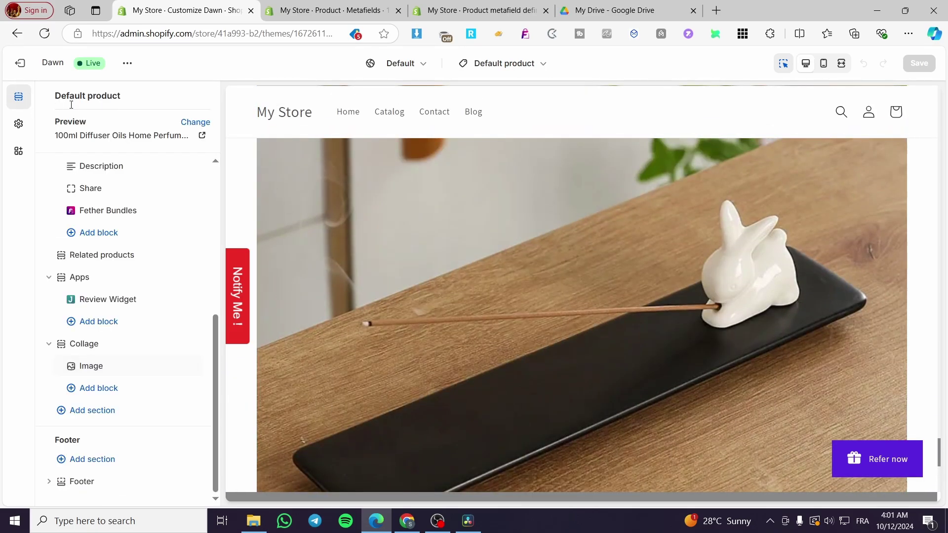
pyautogui.click(101, 349)
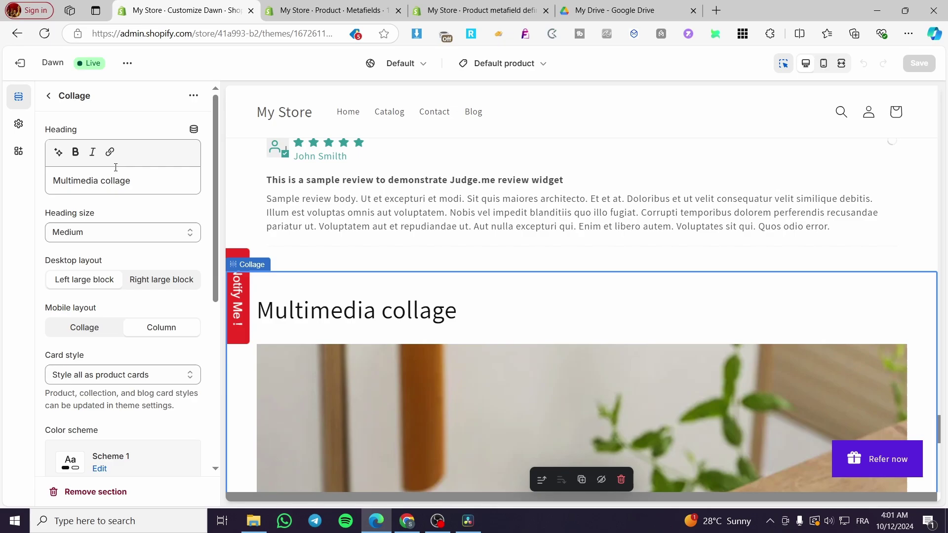
pyautogui.moveTo(134, 181); pyautogui.dragTo(2, 188)
pyautogui.write('Refrence Image')
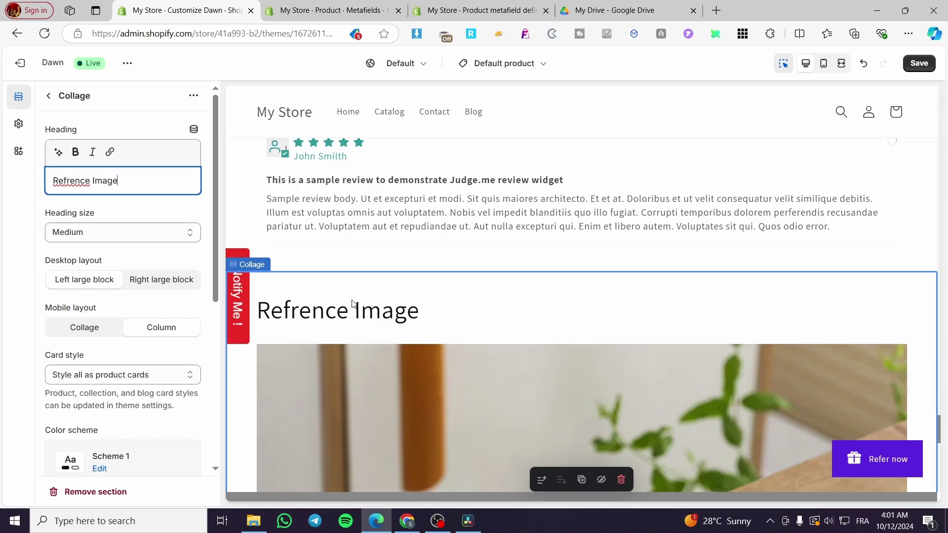
pyautogui.click(162, 238)
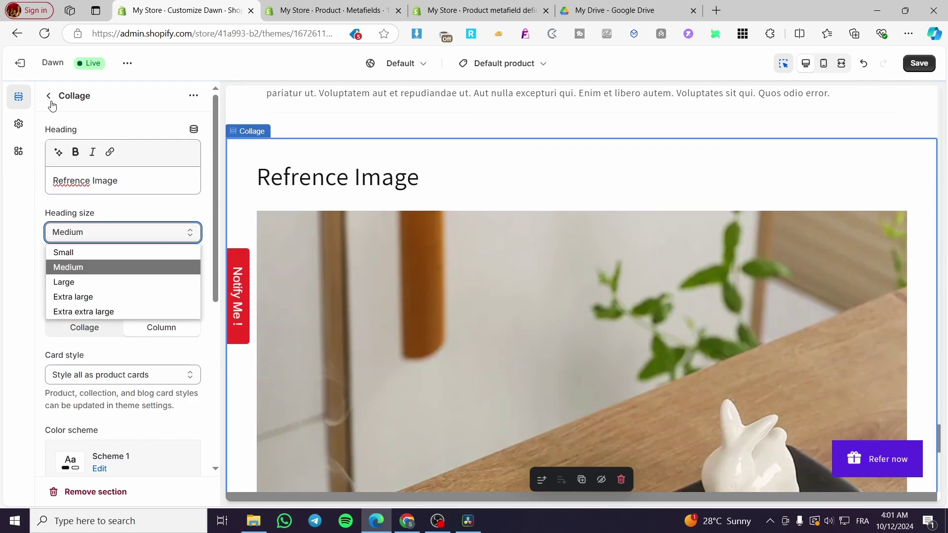
pyautogui.click(51, 99)
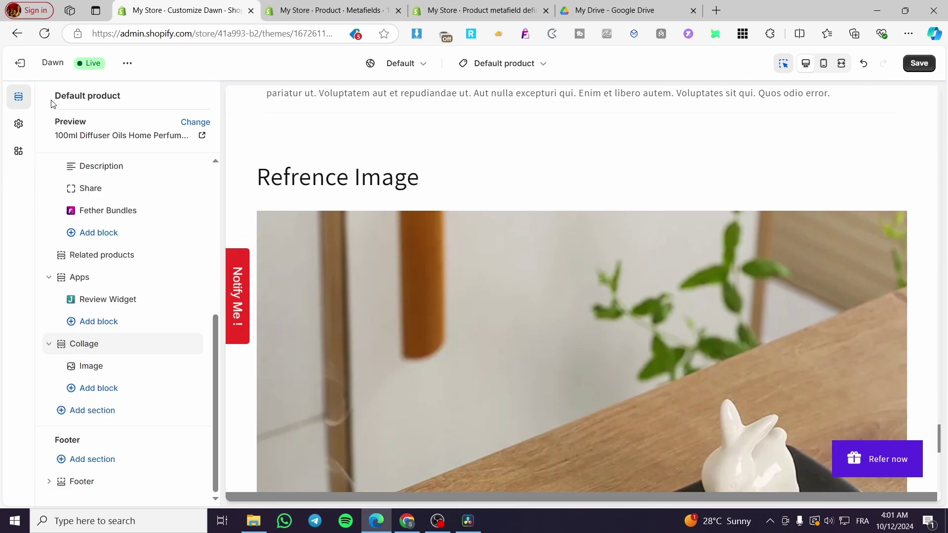
pyautogui.click(91, 366)
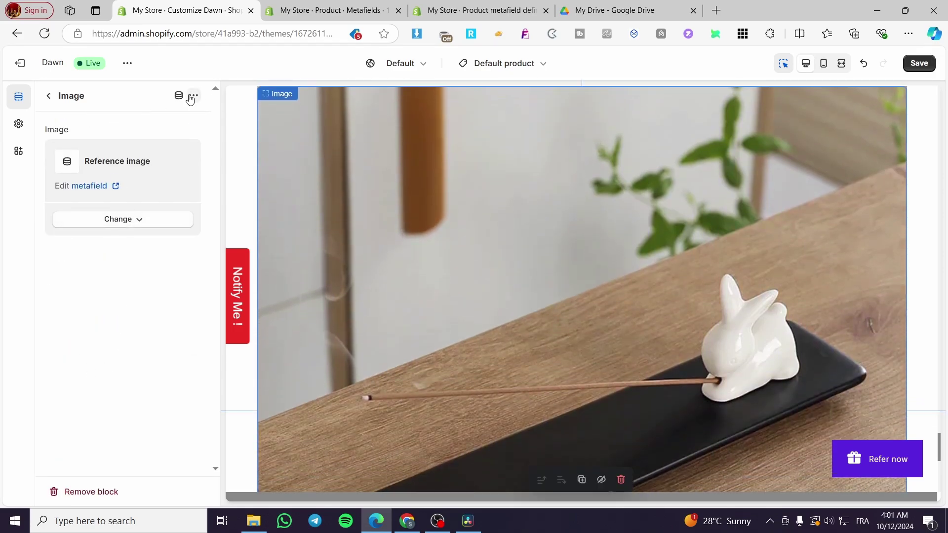
pyautogui.click(193, 97)
pyautogui.click(48, 97)
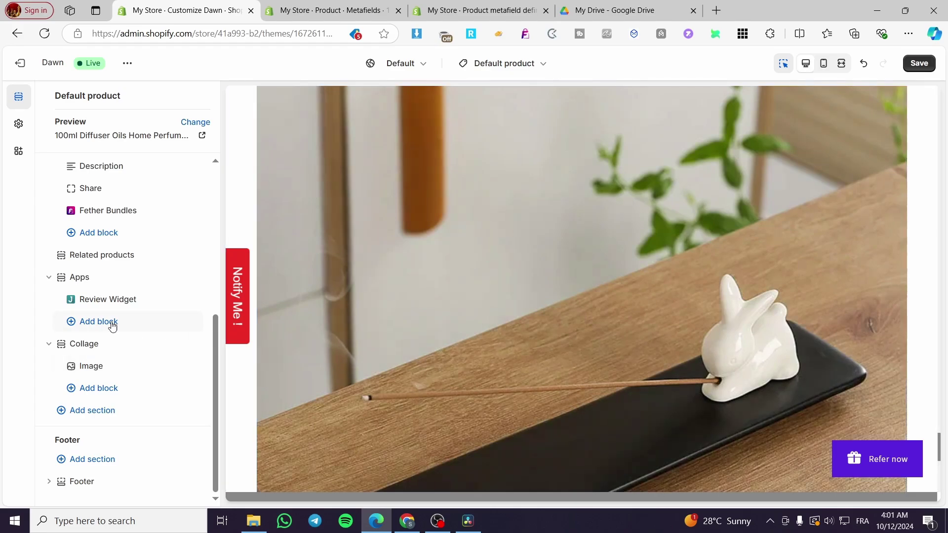
# Step: Set the Collage section's heading size to Small and check the heading and image in the product preview
pyautogui.click(83, 344)
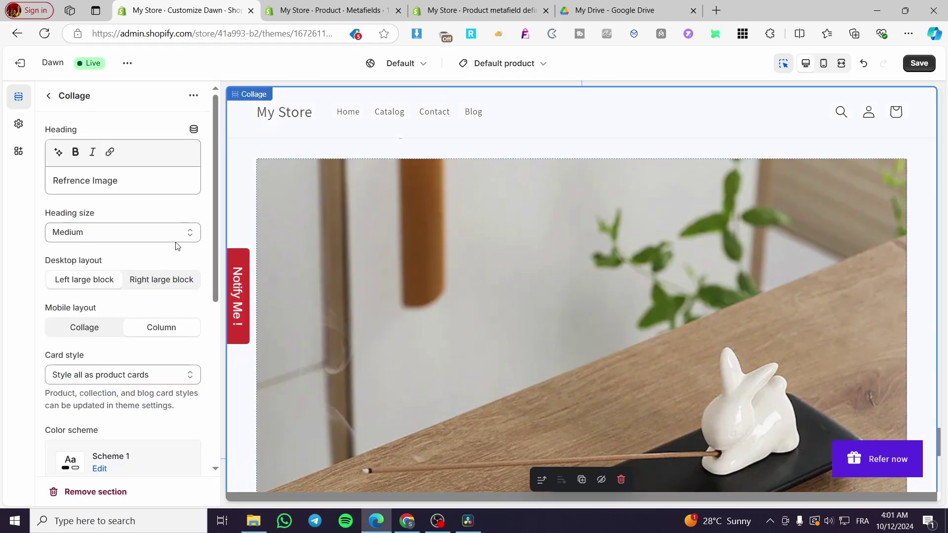
pyautogui.click(177, 236)
pyautogui.click(119, 254)
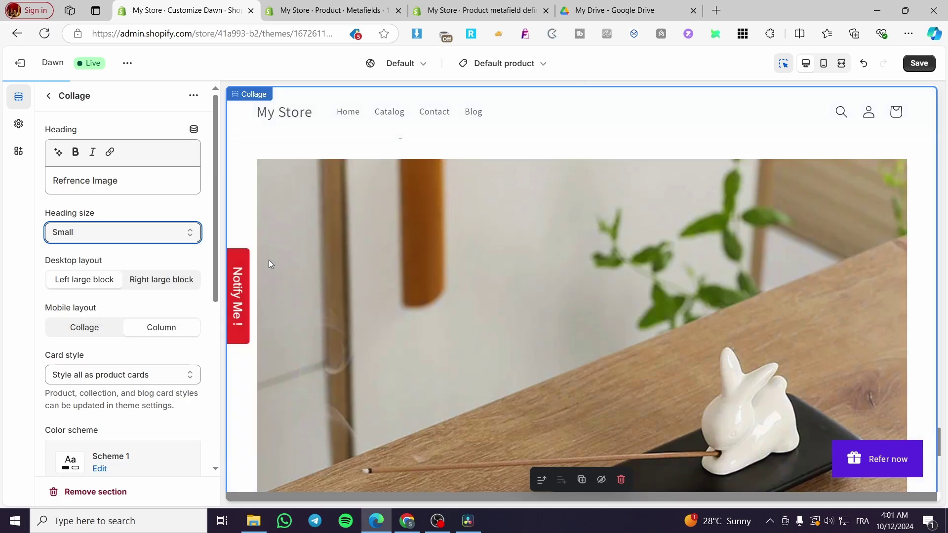
pyautogui.scroll(-10, 446, 328)
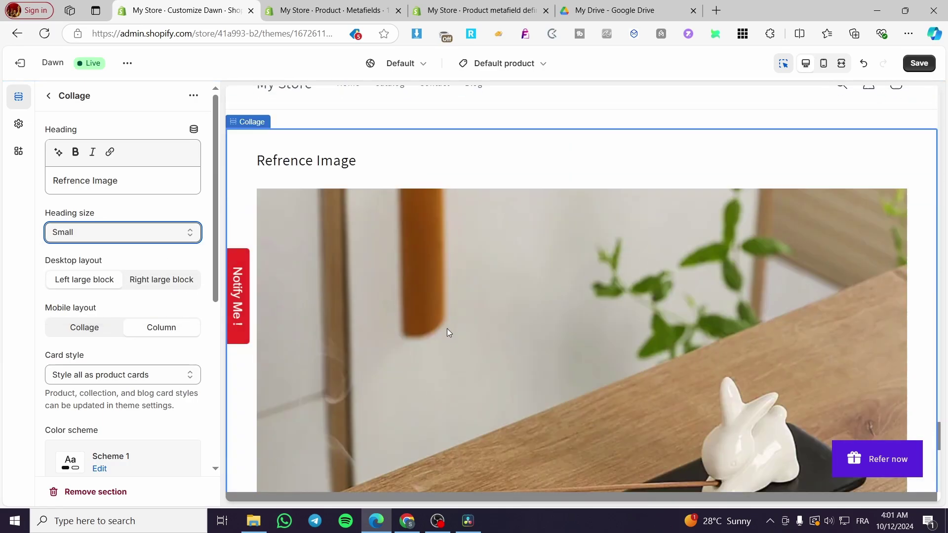
pyautogui.scroll(6, 489, 341)
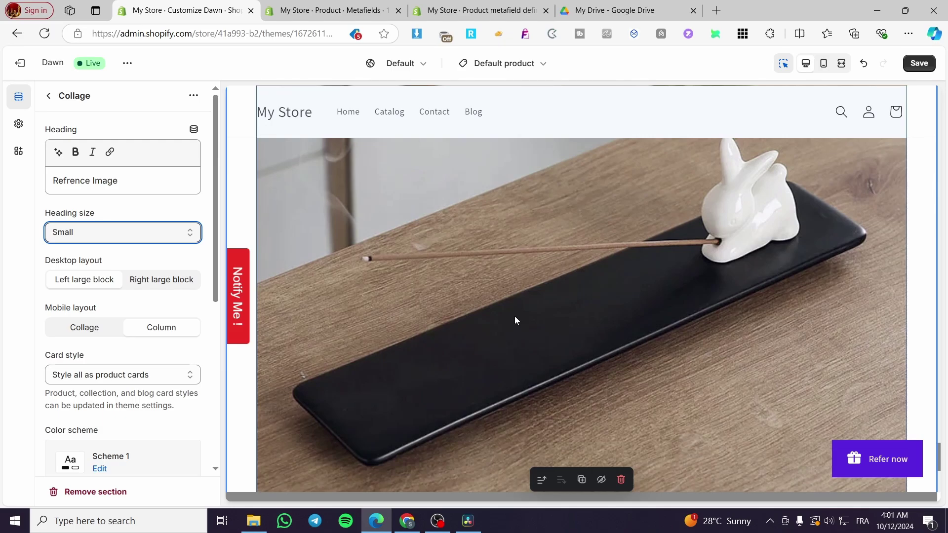
pyautogui.scroll(5, 543, 274)
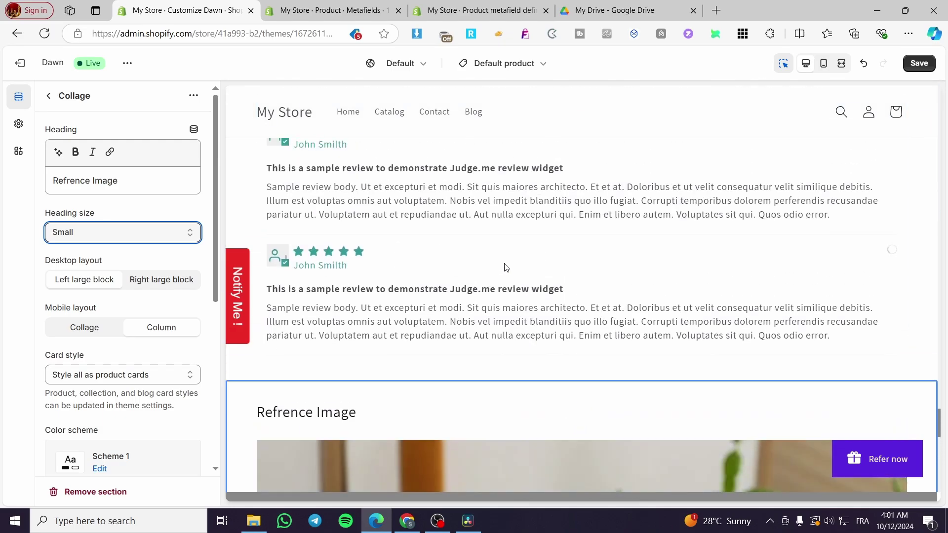
# Step: Move the Collage section above the Apps section, directly below Related products, in the Default product template
pyautogui.click(49, 96)
pyautogui.scroll(-1, 295, 349)
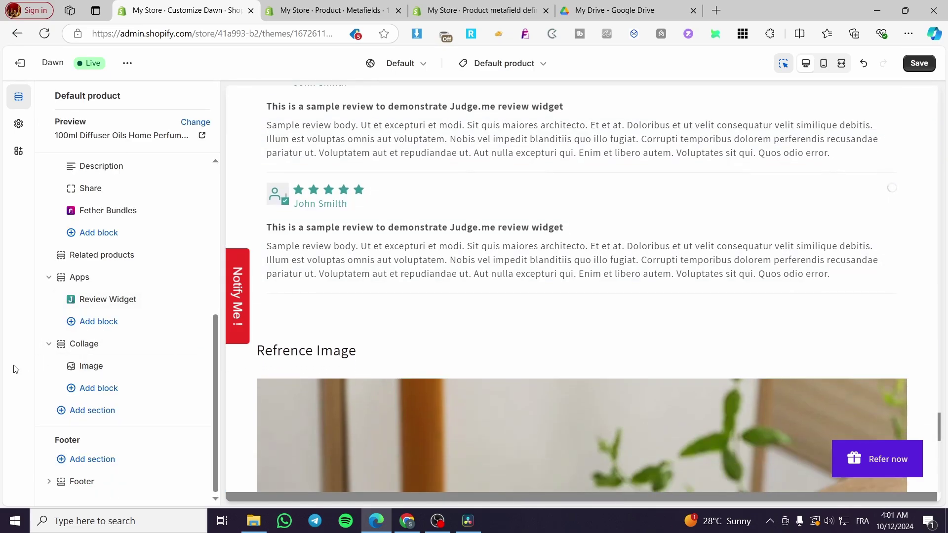
pyautogui.moveTo(58, 349); pyautogui.dragTo(61, 328)
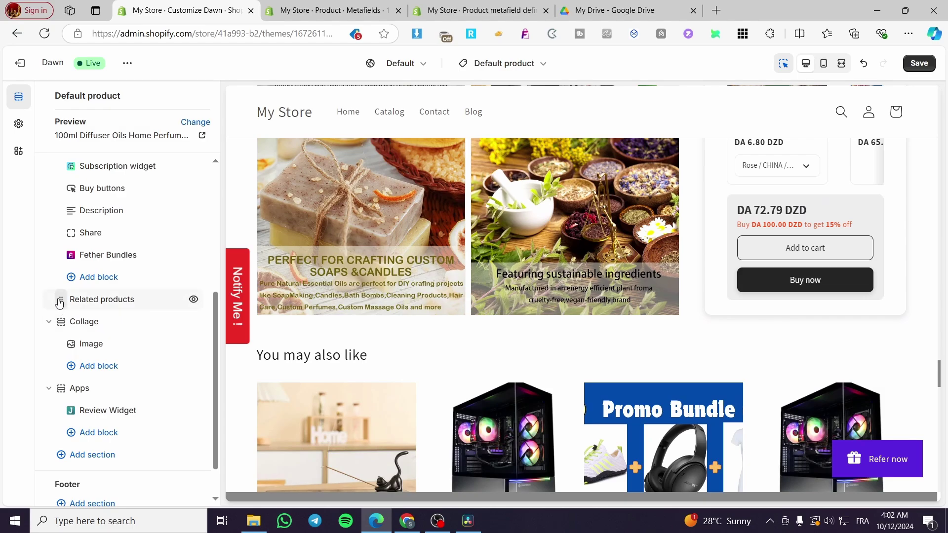
# Step: Move the Related products section above Product information in the template and check the product page preview
pyautogui.moveTo(59, 303); pyautogui.dragTo(60, 277)
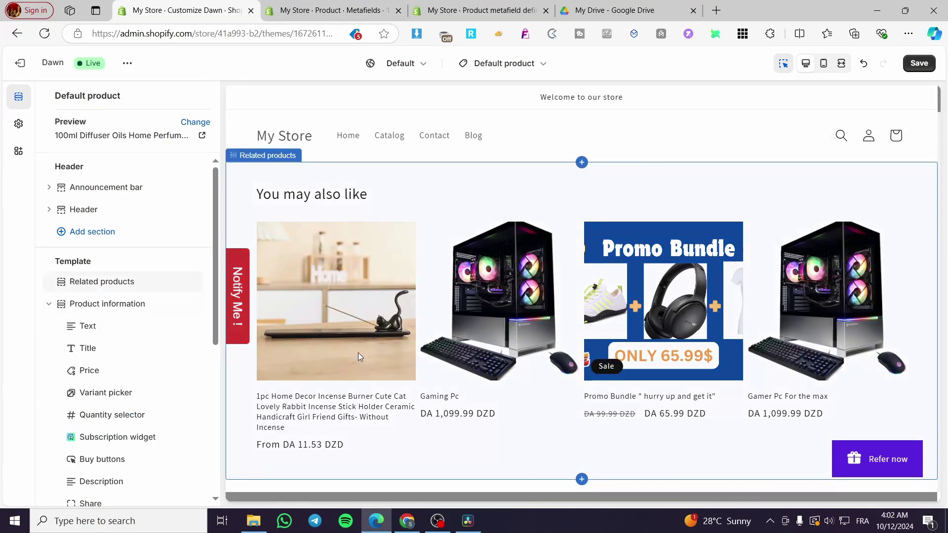
pyautogui.scroll(-8, 357, 353)
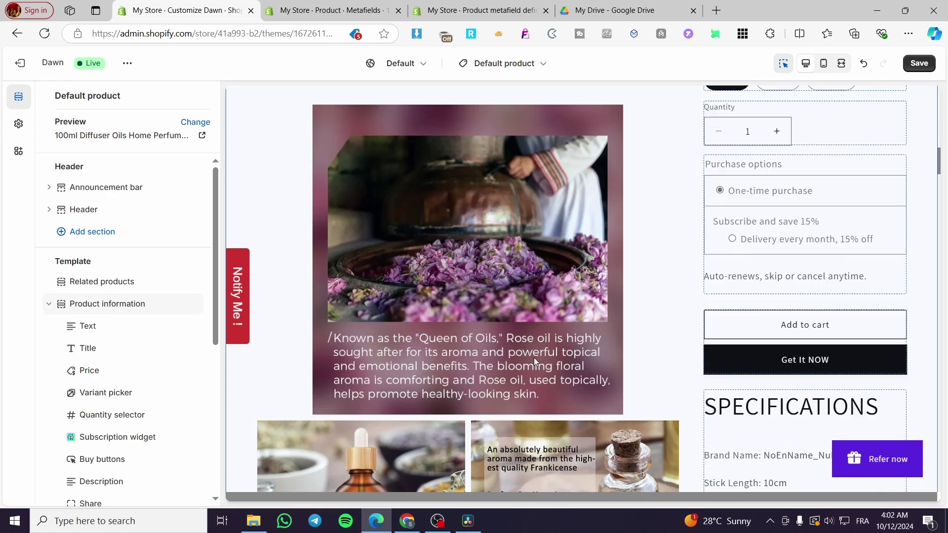
pyautogui.scroll(-1, 535, 362)
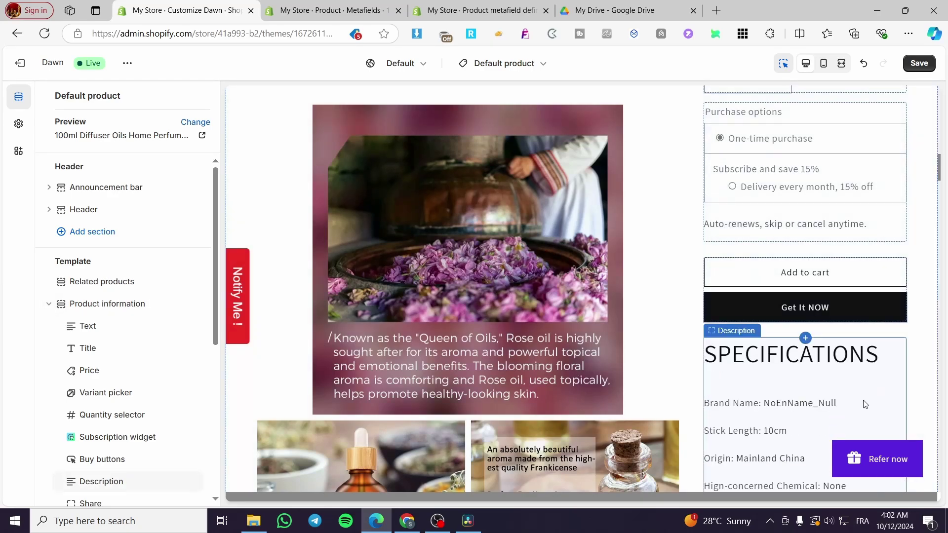